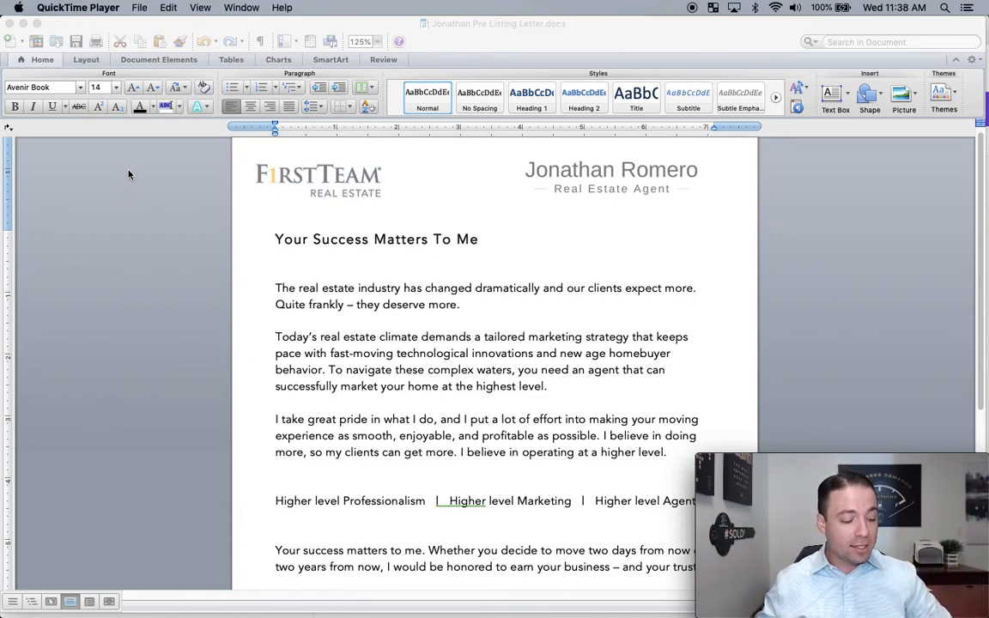
# - Switch from Word to Chrome to show the 1000×350px Canva name logo design
pyautogui.press('super+Tab')
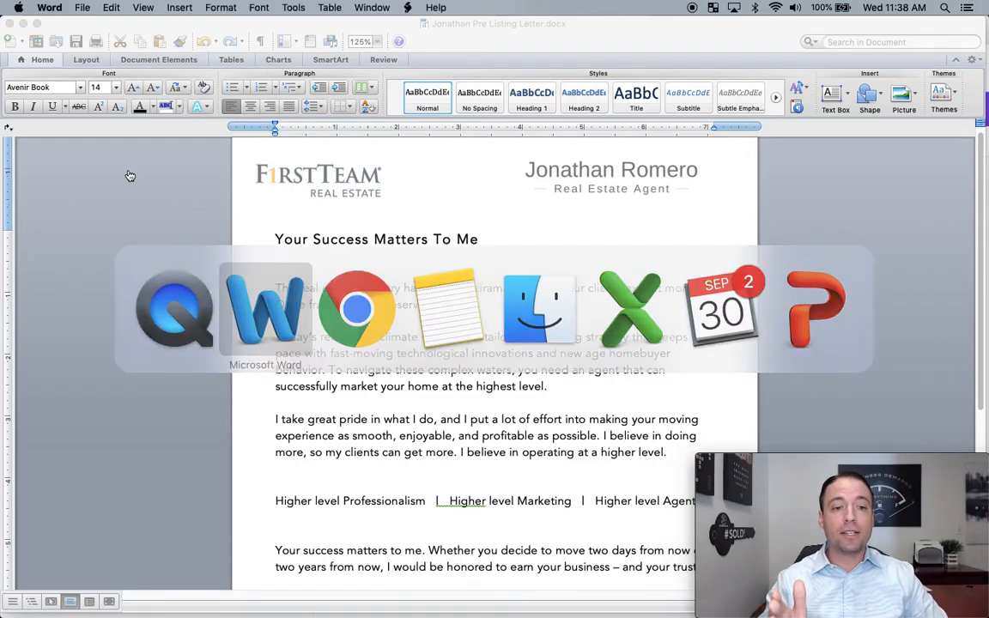
pyautogui.press('super+Tab')
pyautogui.press('super+Tab')
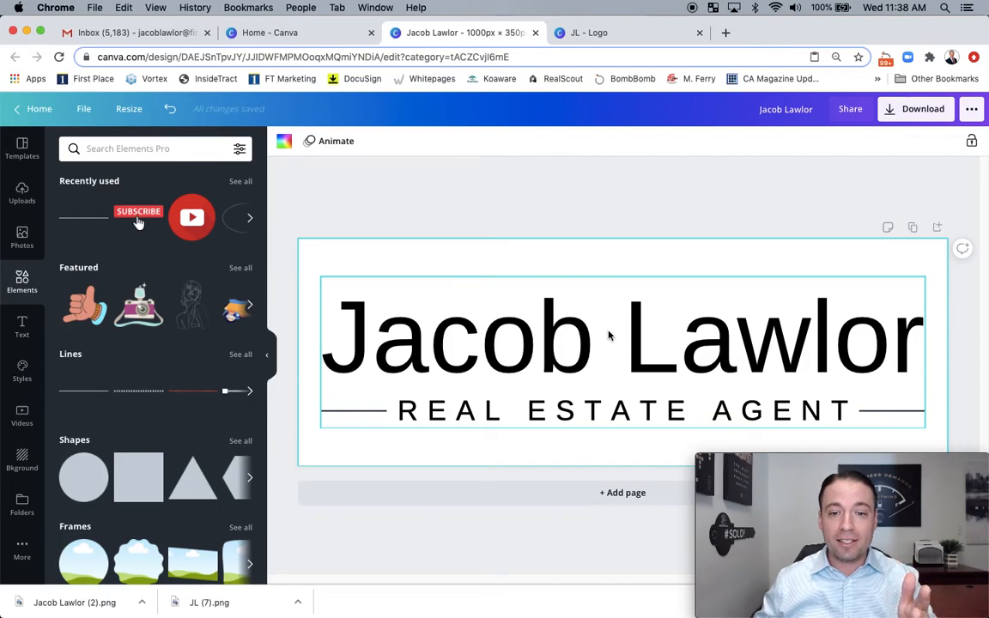
# - View the round JL monogram design and the Canva home page, then return to Word's pre-listing letter
pyautogui.click(554, 32)
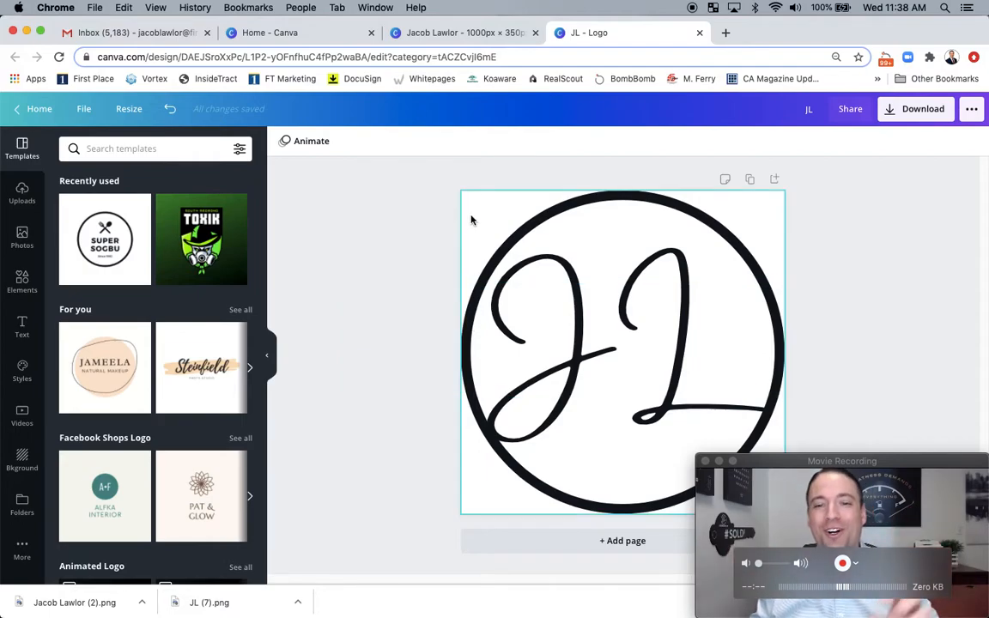
pyautogui.click(295, 32)
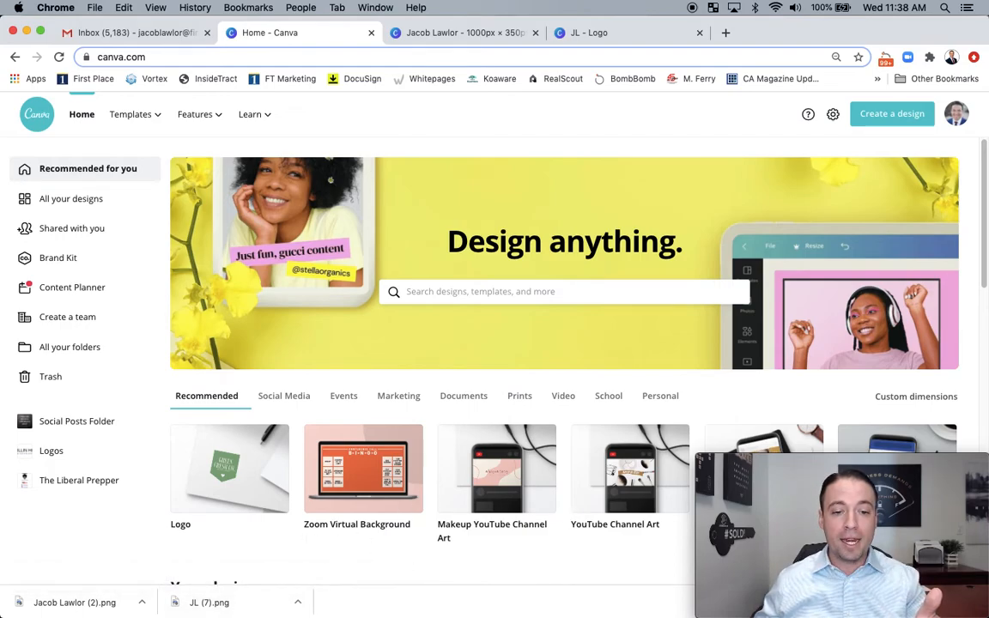
pyautogui.moveTo(404, 611)
pyautogui.click(408, 590)
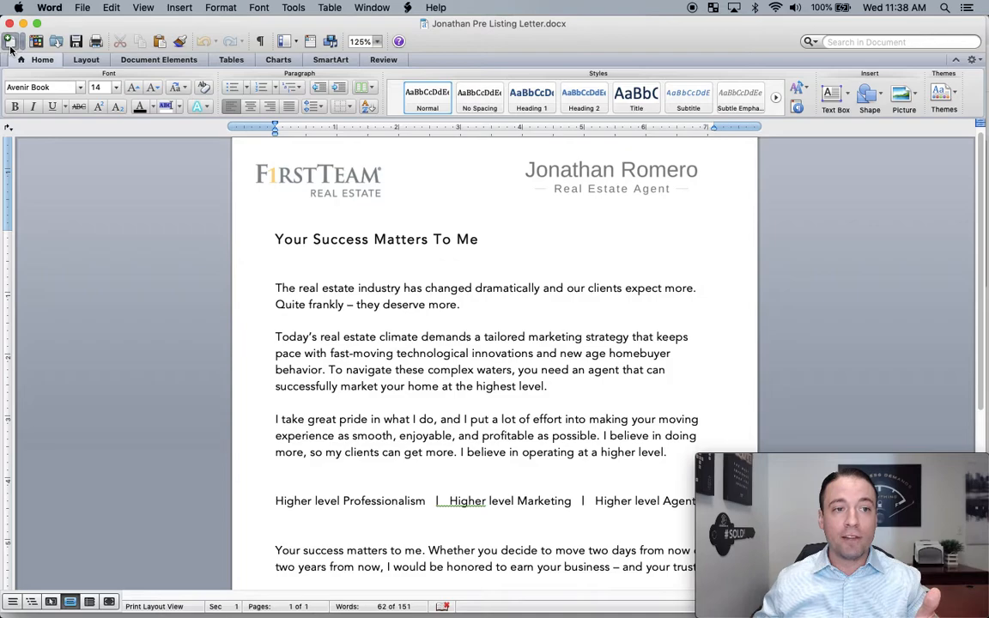
# - Create a new blank Word document (Document3) and begin editing its header area
pyautogui.press('super+n')
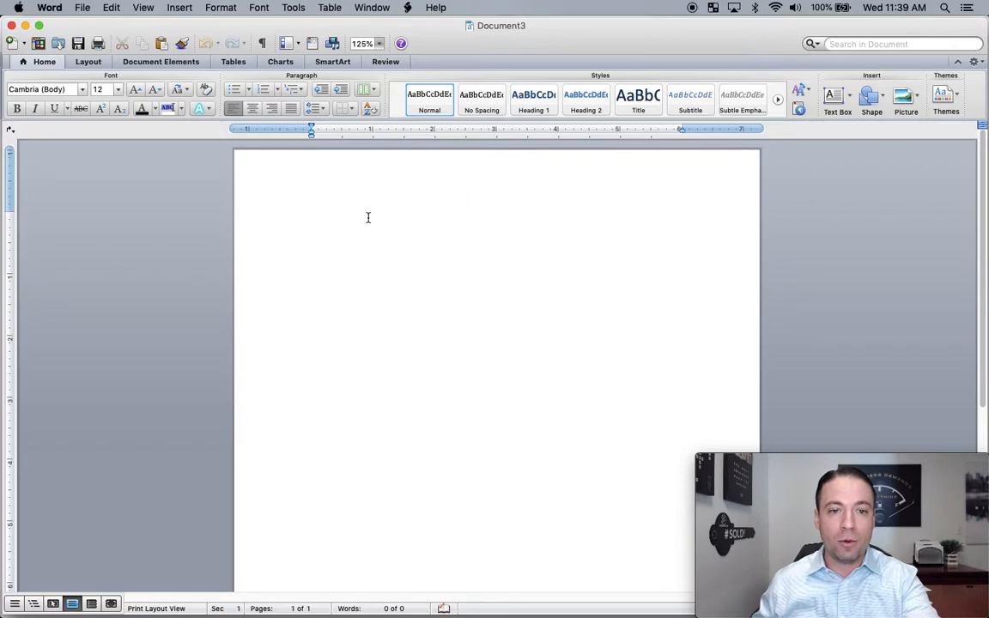
pyautogui.click(470, 180)
# - Open Document3's header and footer for editing through View > Header and Footer
pyautogui.doubleClick(471, 181)
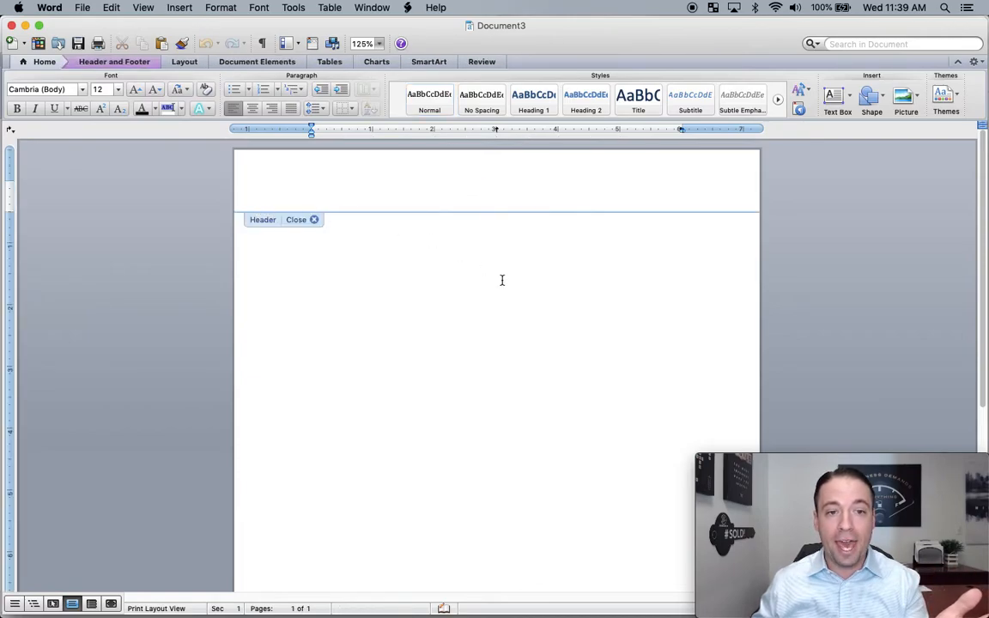
pyautogui.scroll(-5, 499, 287)
pyautogui.scroll(5, 439, 408)
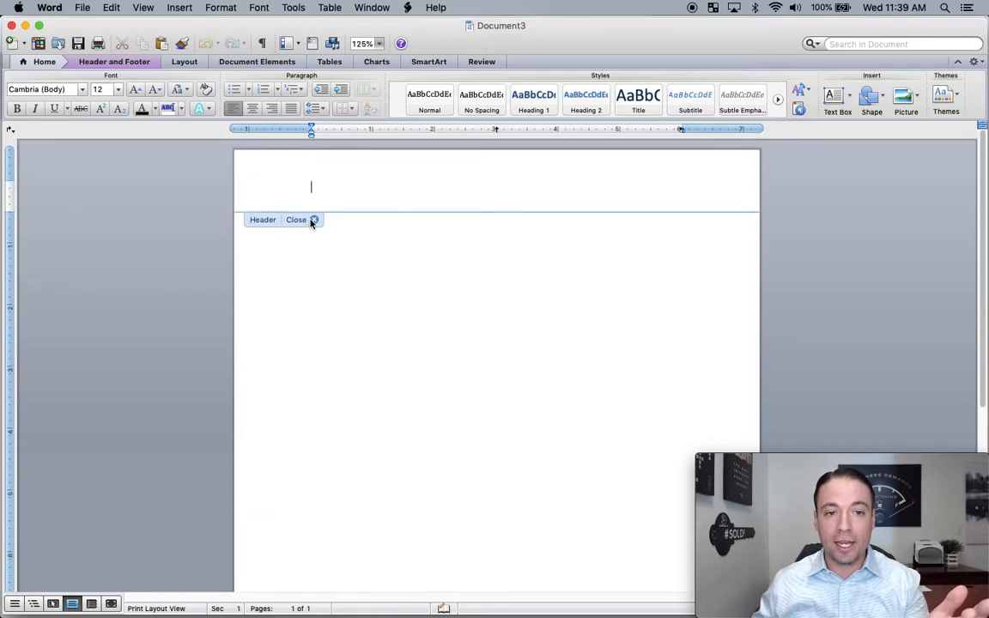
pyautogui.click(313, 220)
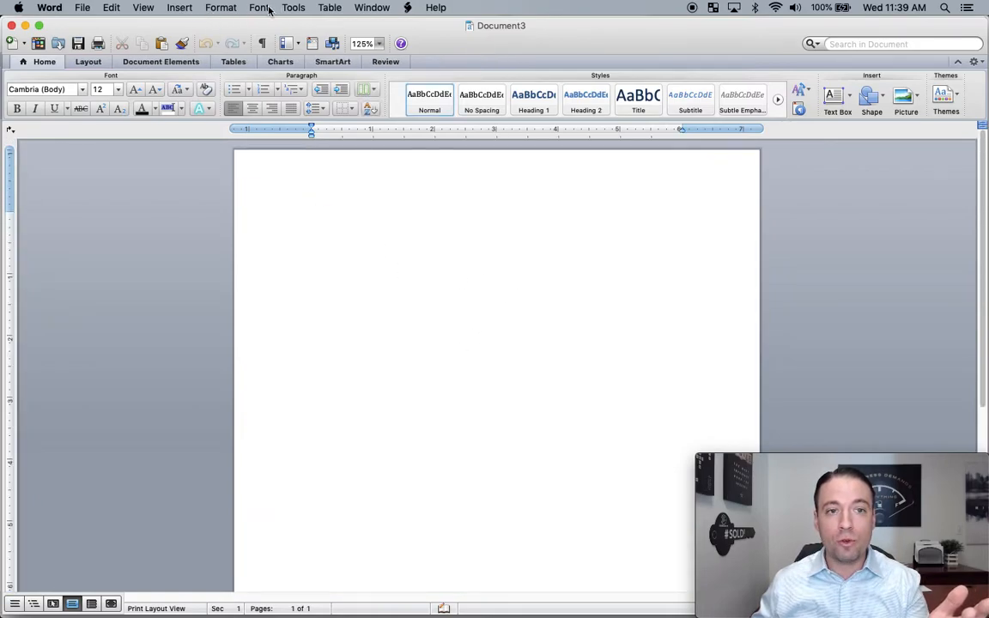
pyautogui.click(142, 7)
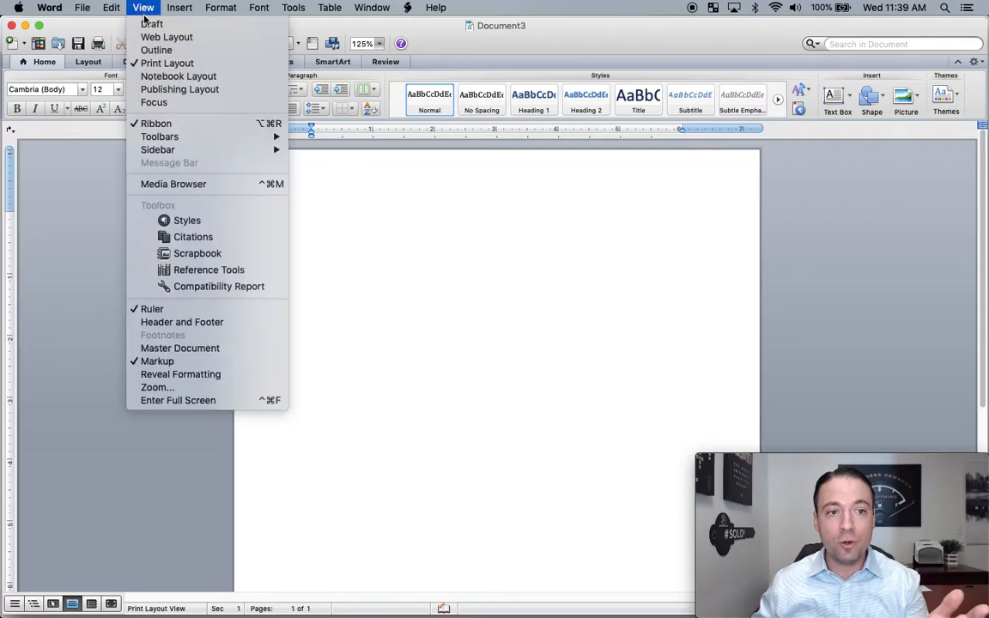
pyautogui.click(197, 323)
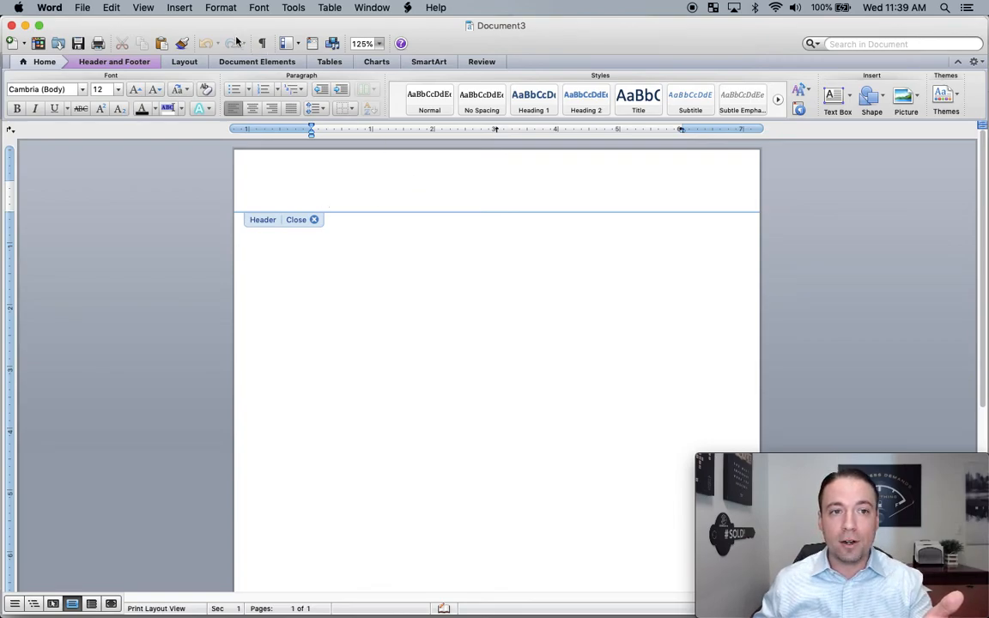
# - Open the Insert > Photo > Picture from File dialog
pyautogui.click(180, 8)
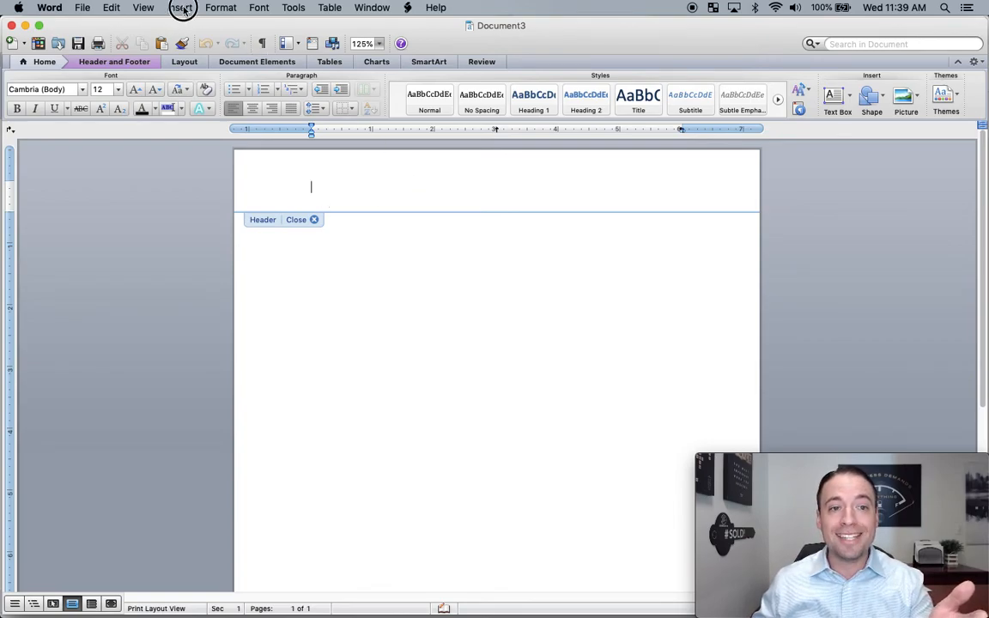
pyautogui.moveTo(247, 233)
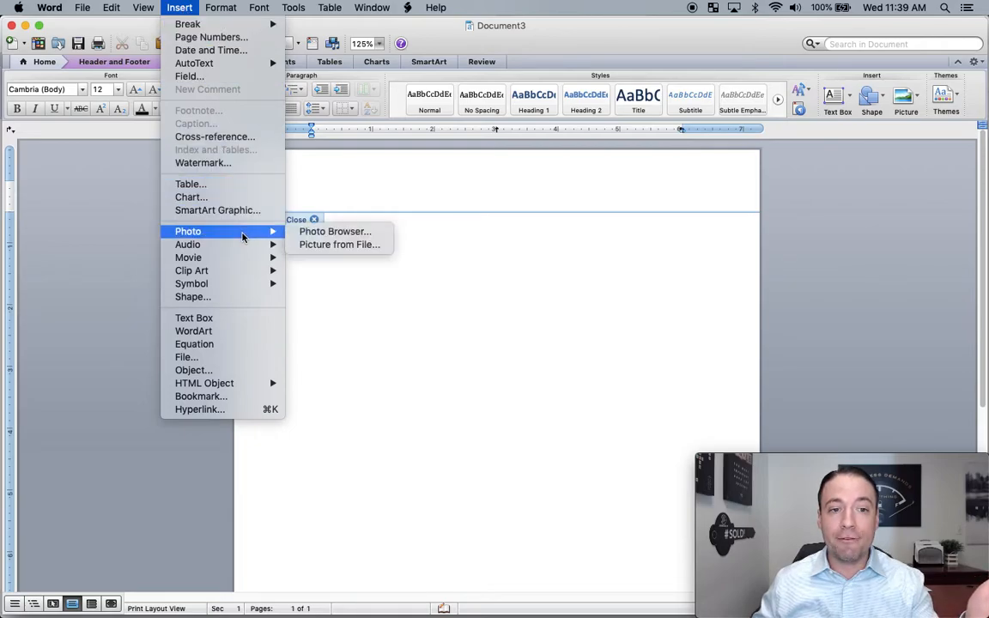
pyautogui.click(327, 246)
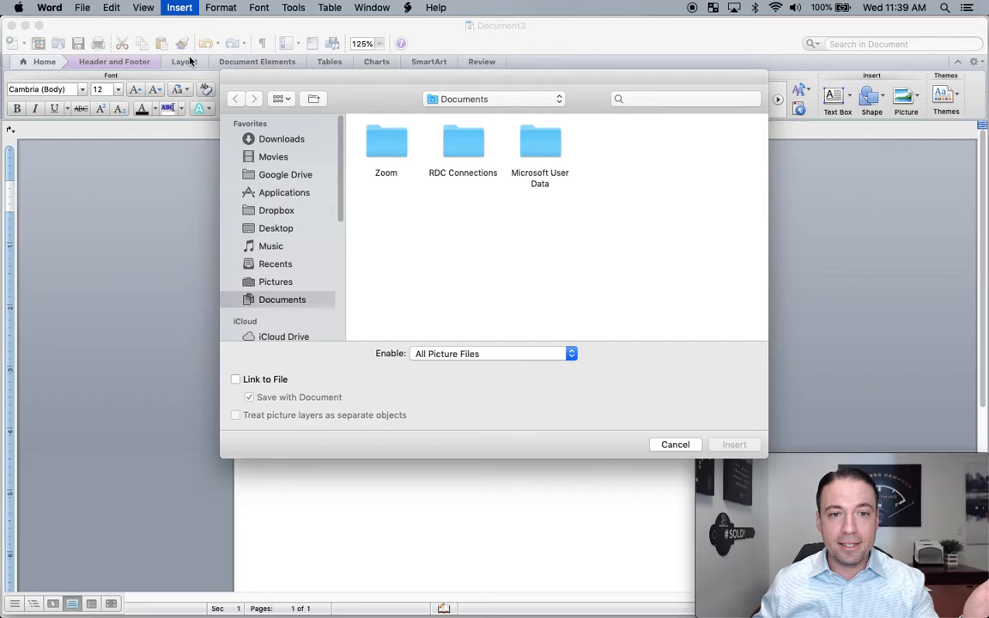
# - Insert the name logo PNG from Downloads into the header, sized 2.1" by 6"
pyautogui.click(275, 137)
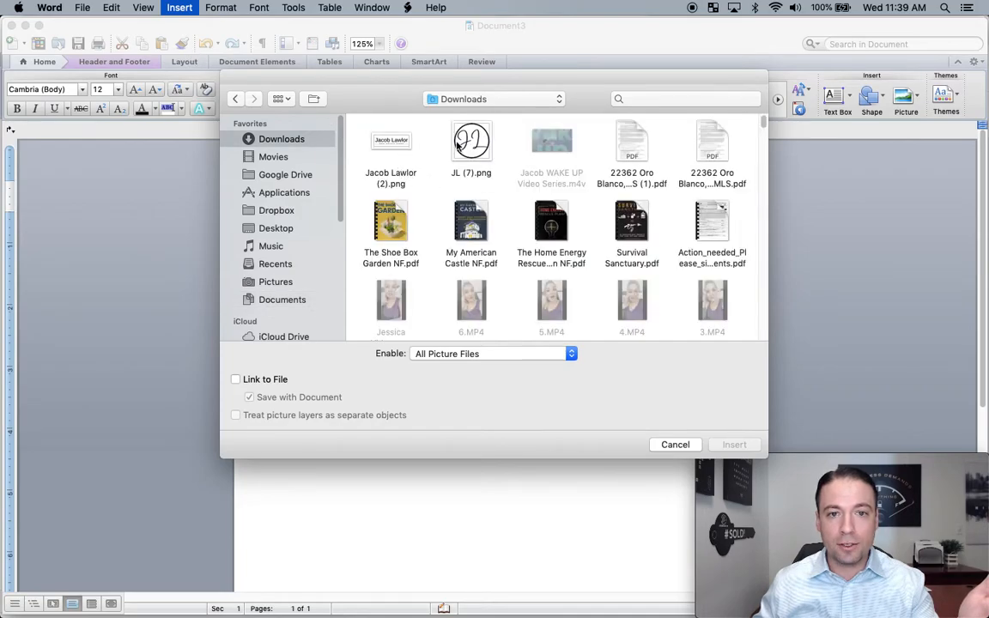
pyautogui.click(408, 147)
pyautogui.doubleClick(408, 147)
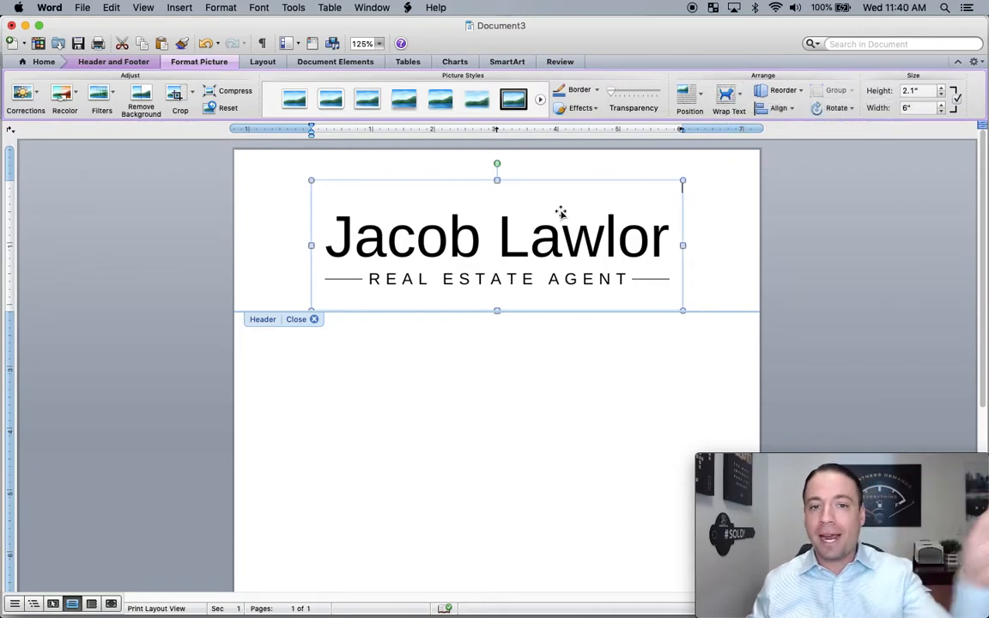
# - Set the logo to In Front of Text, try shrinking and moving it, then undo those attempts
pyautogui.click(743, 101)
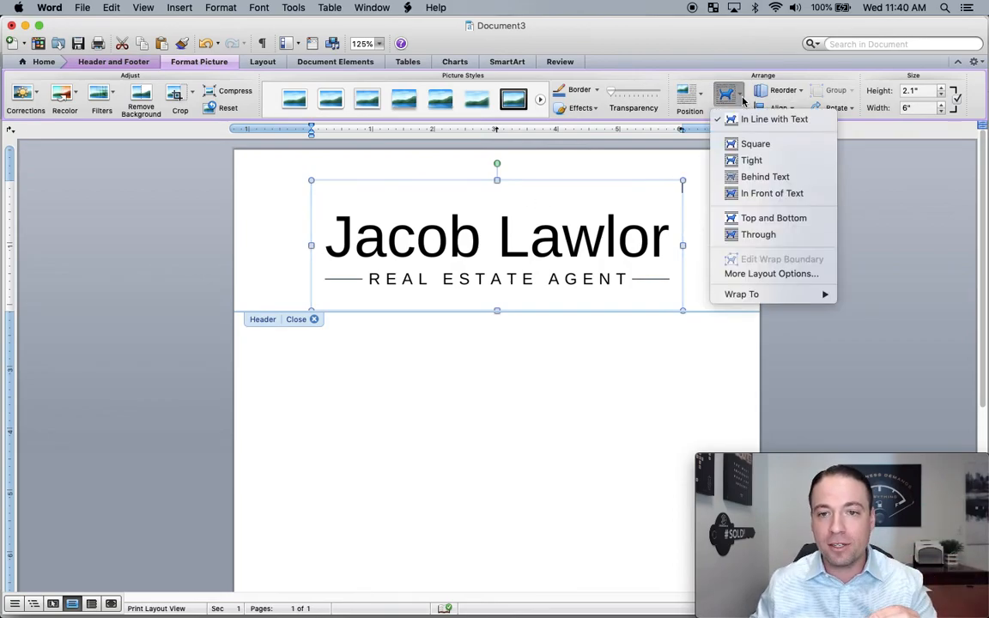
pyautogui.click(758, 197)
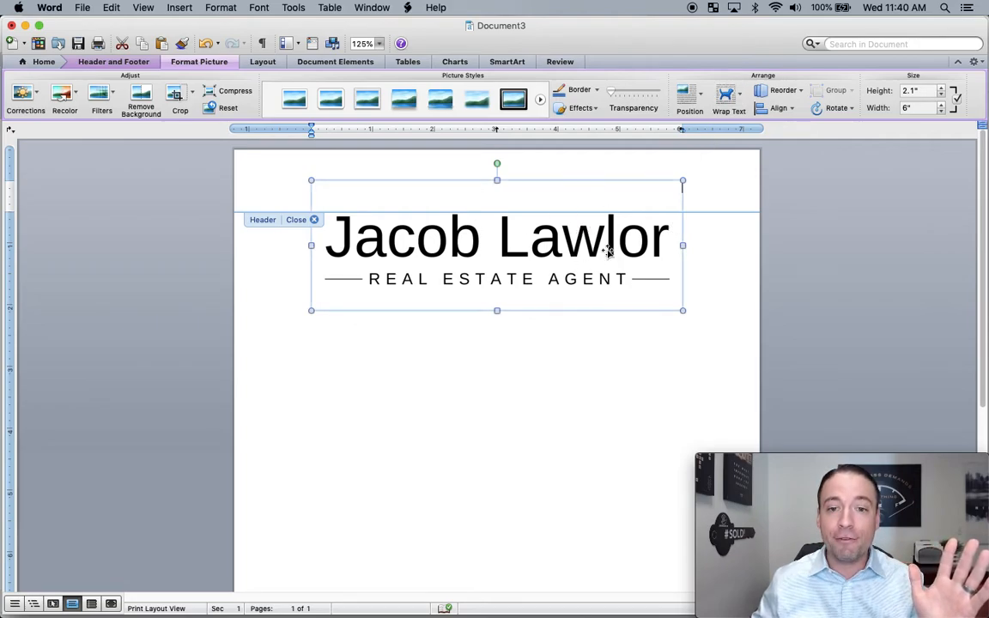
pyautogui.click(740, 100)
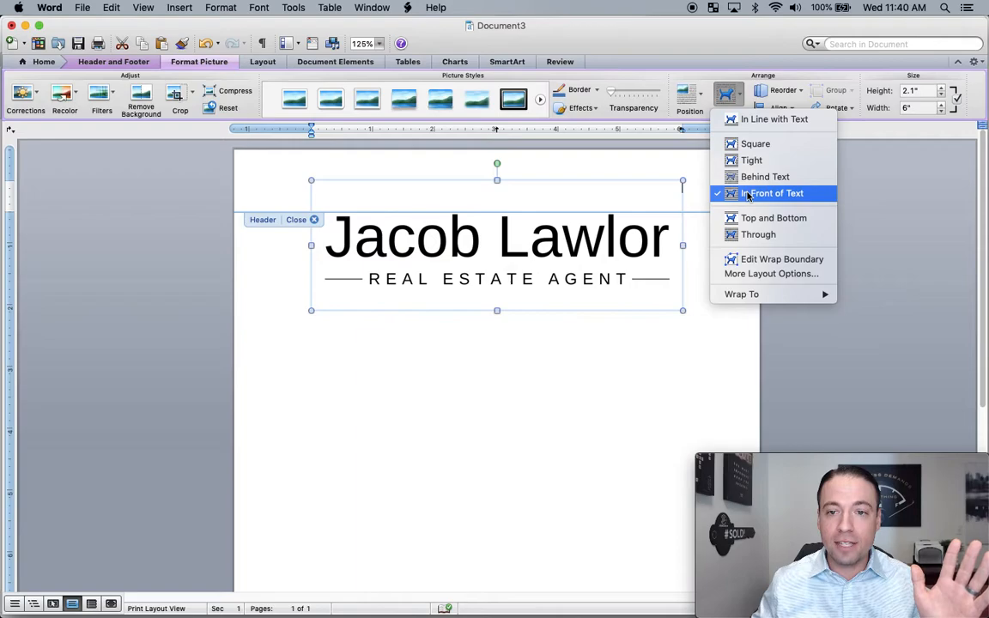
pyautogui.click(748, 194)
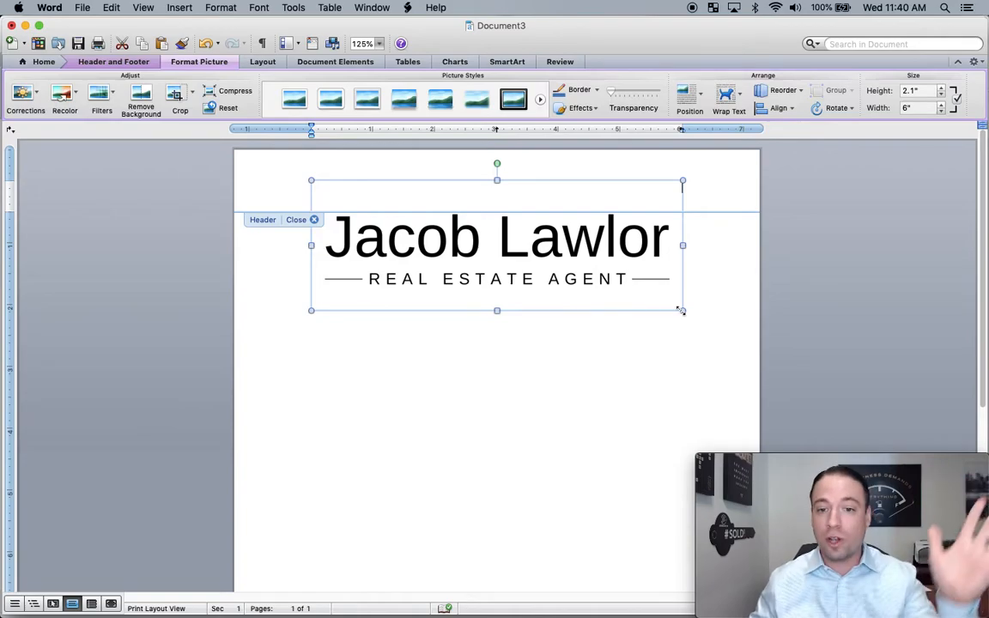
pyautogui.moveTo(682, 311); pyautogui.dragTo(515, 228)
pyautogui.moveTo(442, 213); pyautogui.dragTo(609, 205)
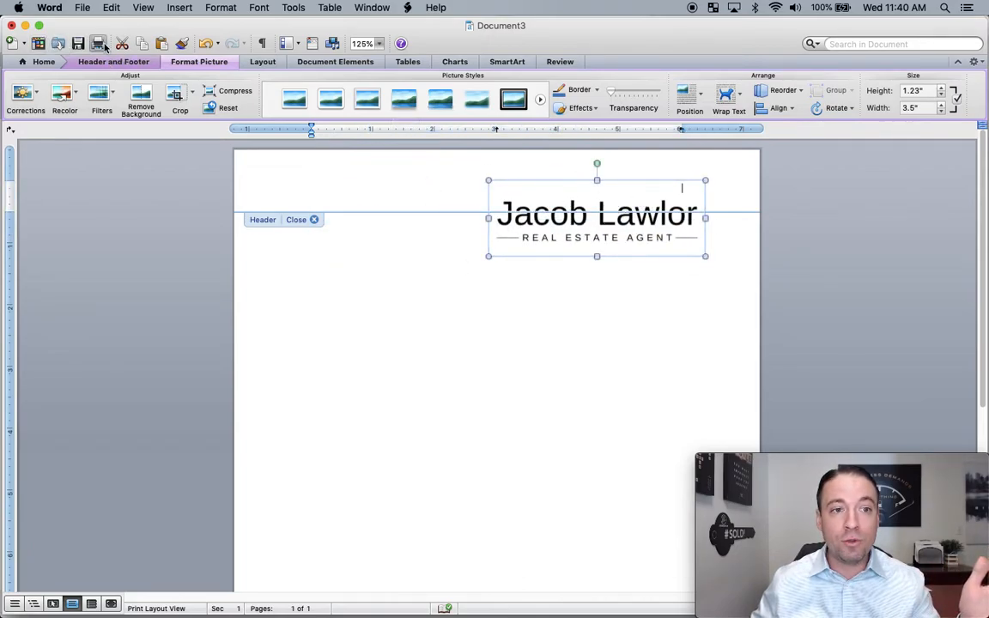
pyautogui.click(206, 43)
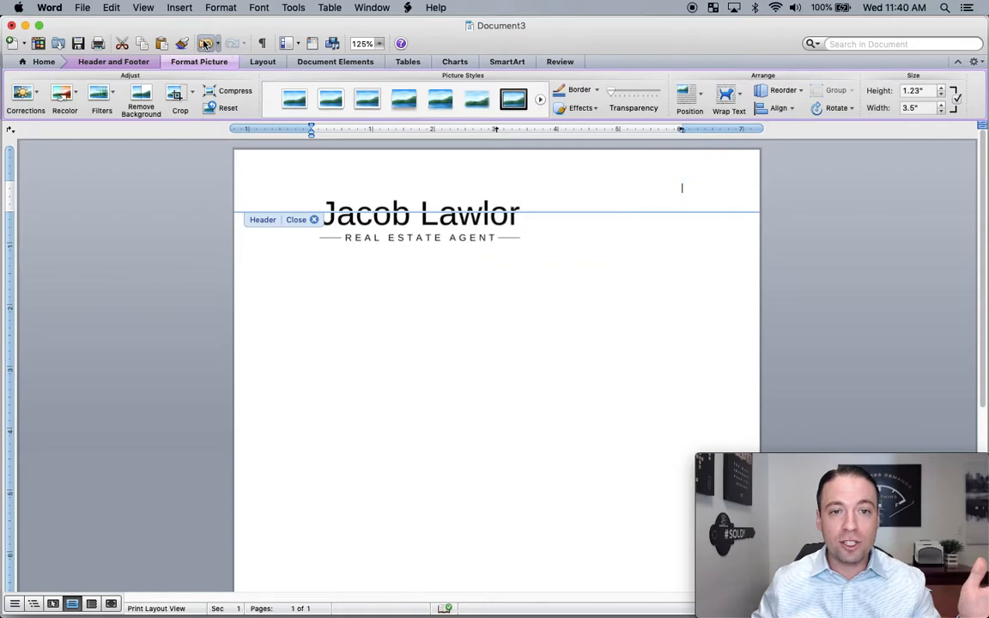
pyautogui.click(206, 43)
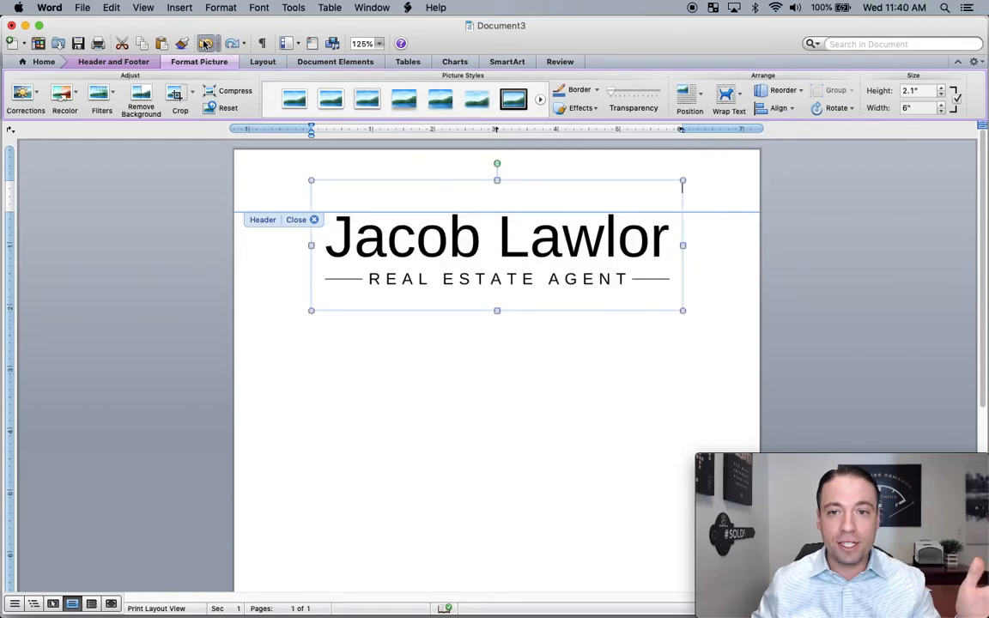
pyautogui.moveTo(521, 252); pyautogui.dragTo(529, 408)
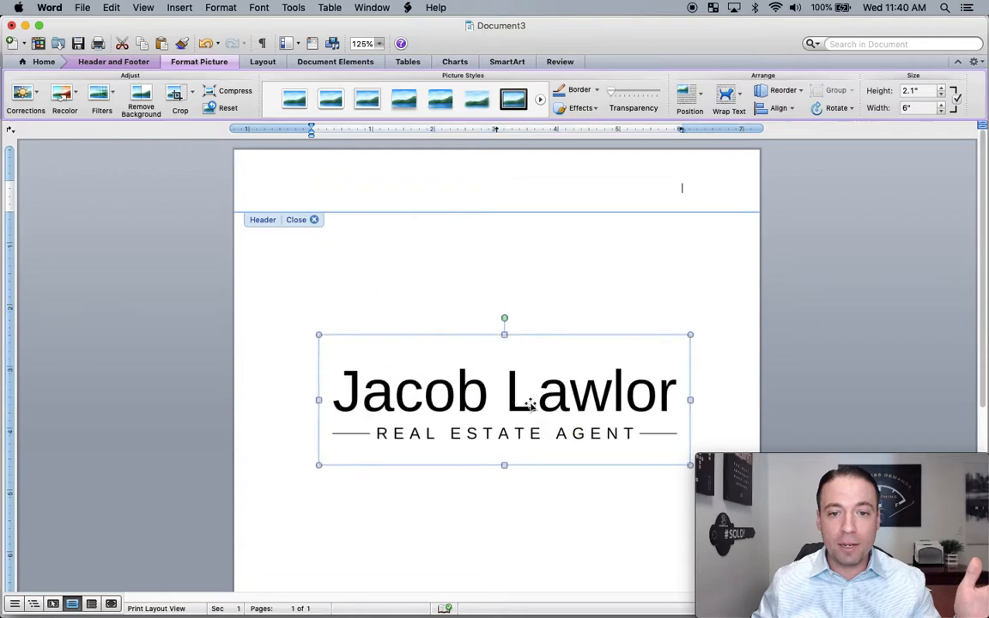
pyautogui.click(206, 43)
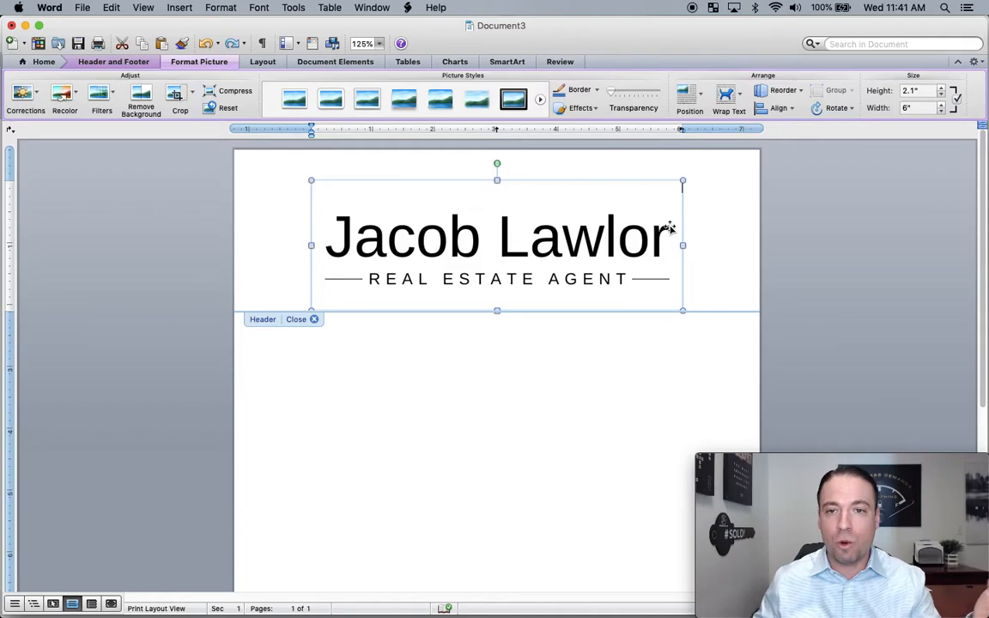
# - Float the logo in front of text, shrink it to 1.23" by 3.5", and place it near the right margin
pyautogui.click(742, 103)
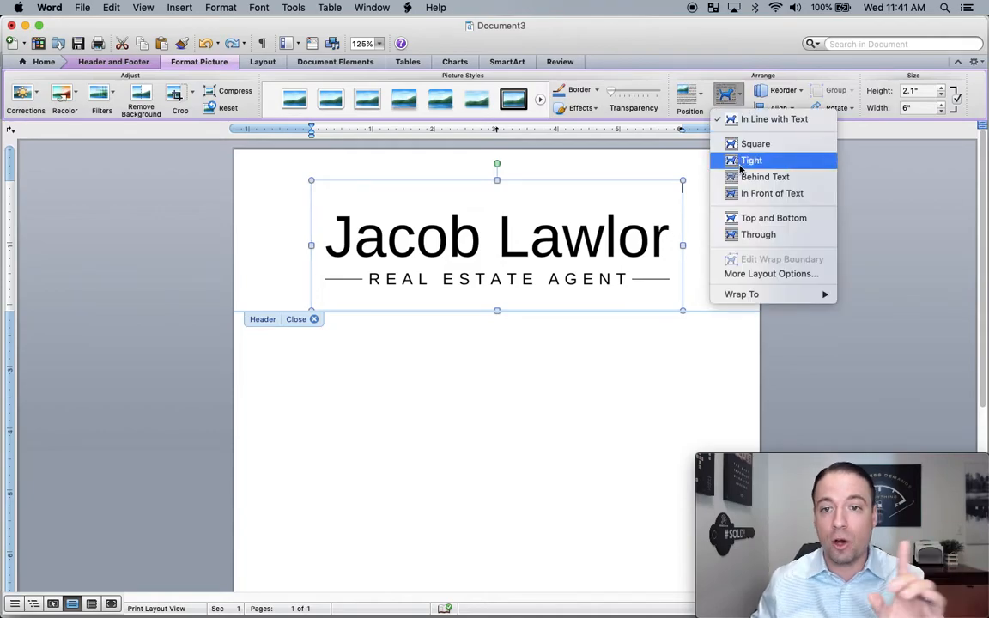
pyautogui.click(747, 201)
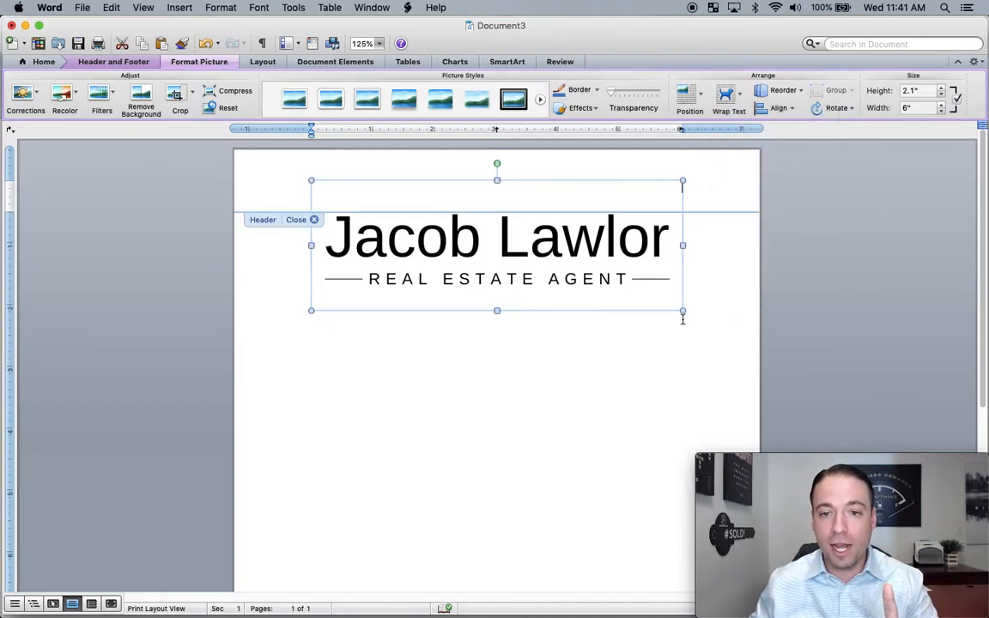
pyautogui.moveTo(683, 310); pyautogui.dragTo(528, 256)
pyautogui.moveTo(426, 210); pyautogui.dragTo(571, 200)
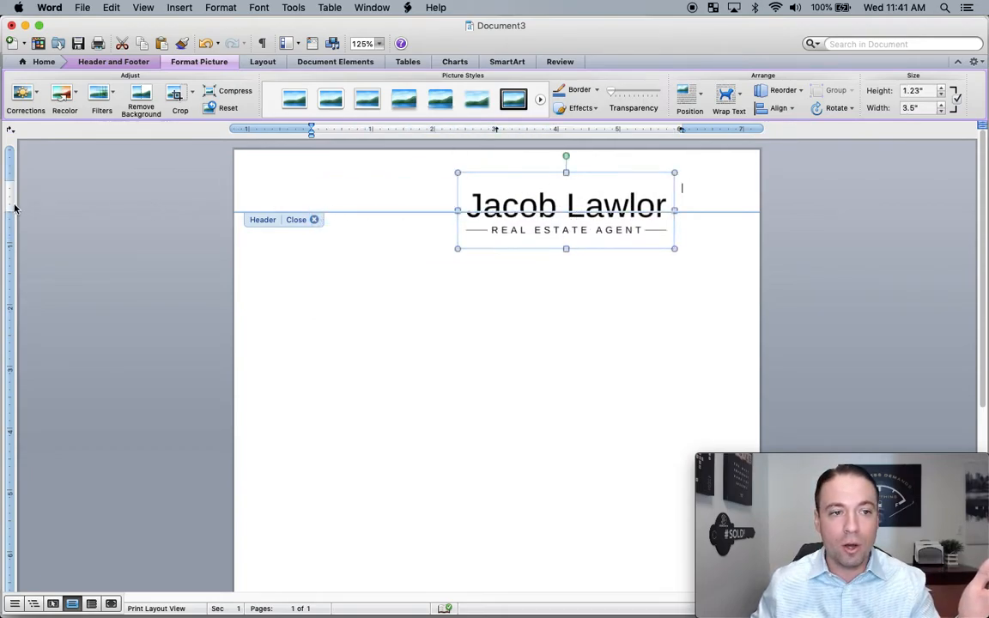
pyautogui.moveTo(10, 191); pyautogui.dragTo(7, 251)
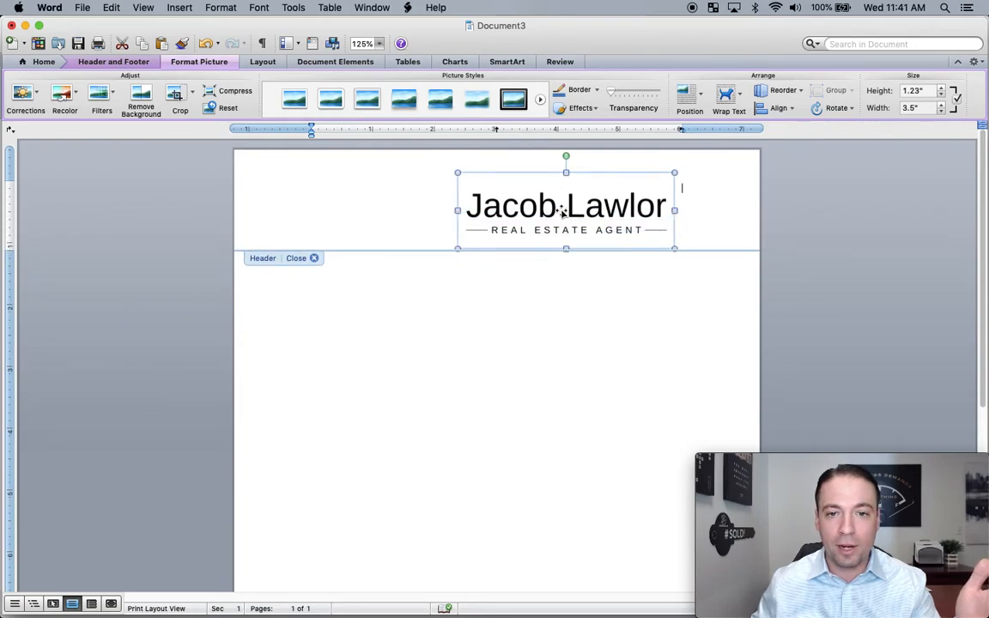
pyautogui.moveTo(566, 209); pyautogui.dragTo(615, 194)
pyautogui.click(360, 208)
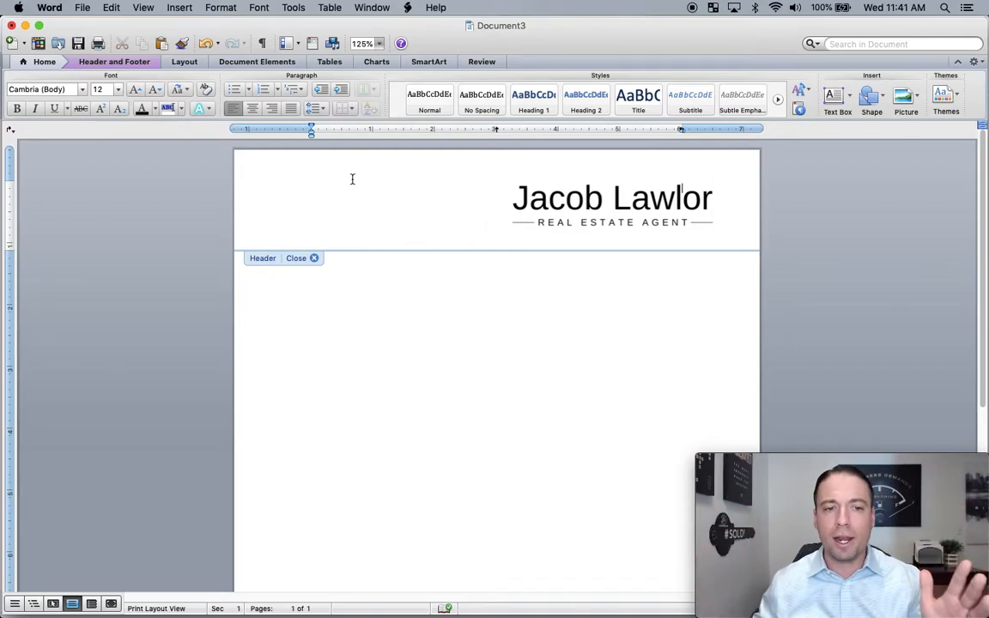
# - Type the footer contact line: agent's name, First Team Real Estate, phone, e-mail and DRE number, separated by bars
pyautogui.scroll(-3, 530, 267)
pyautogui.scroll(2, 630, 193)
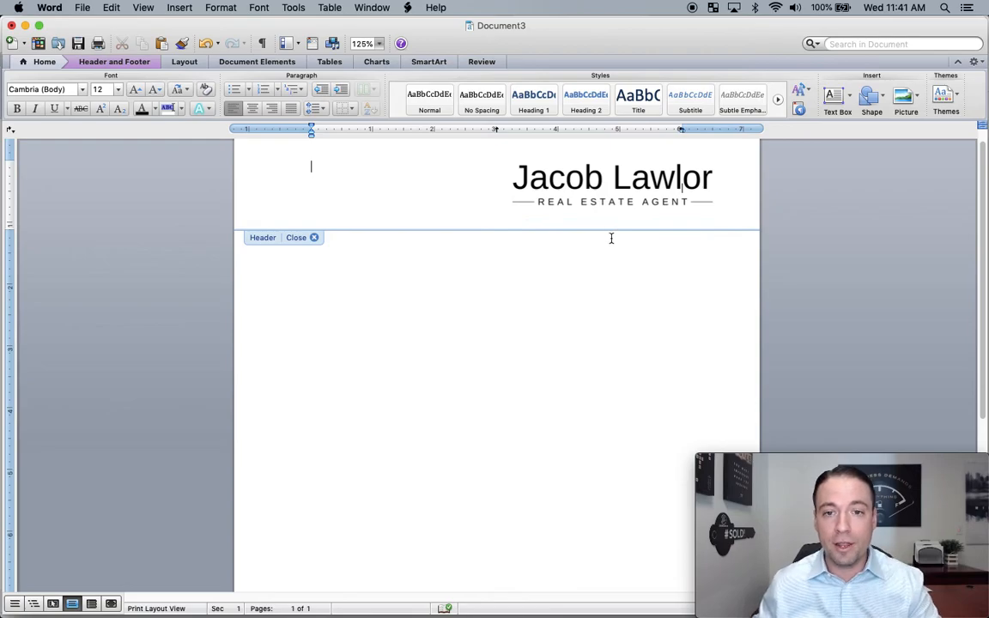
pyautogui.scroll(-5, 611, 238)
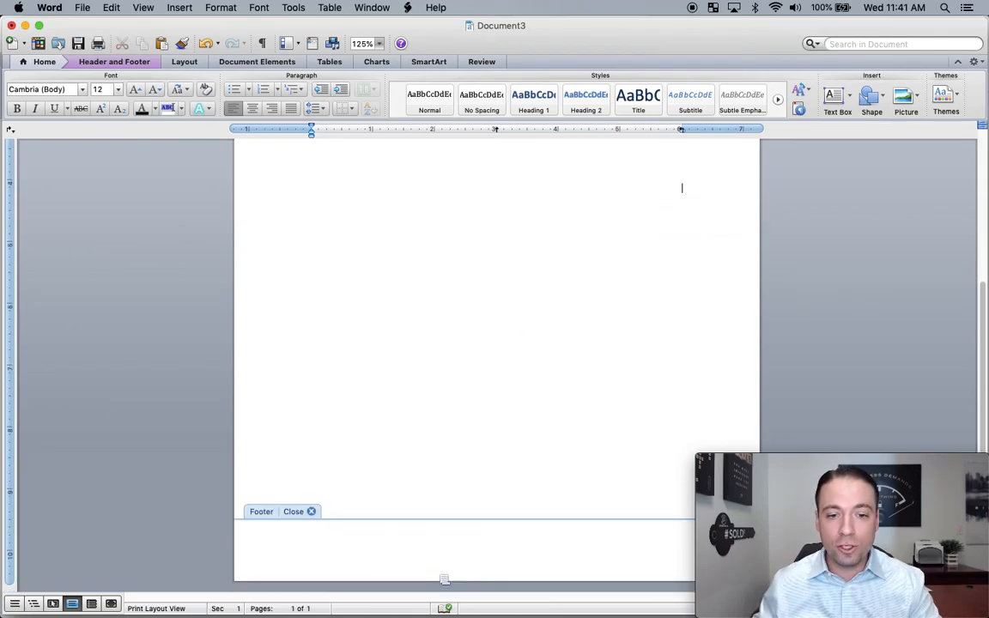
pyautogui.click(454, 538)
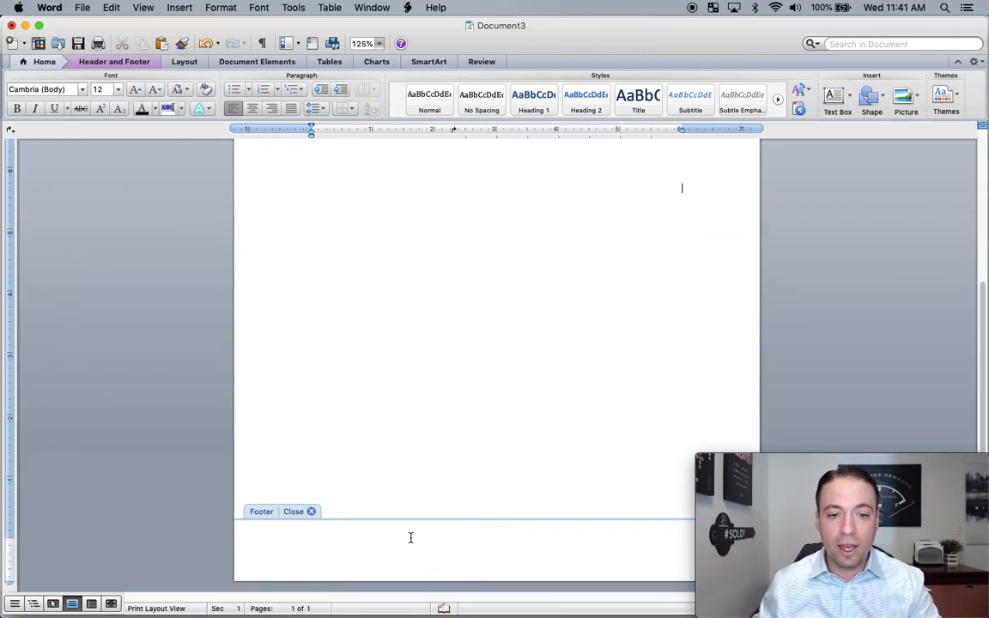
pyautogui.click(342, 536)
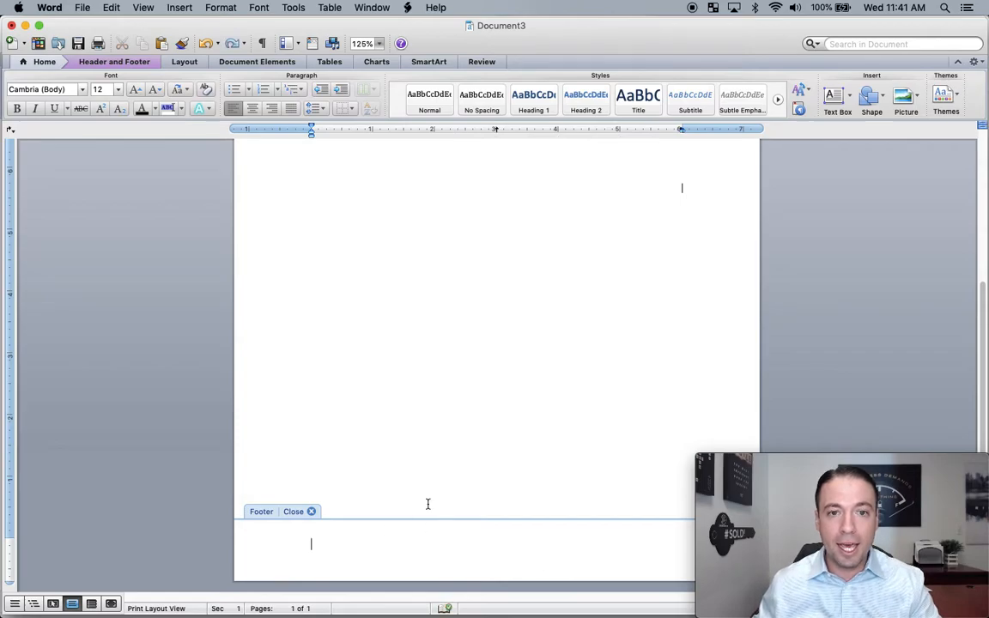
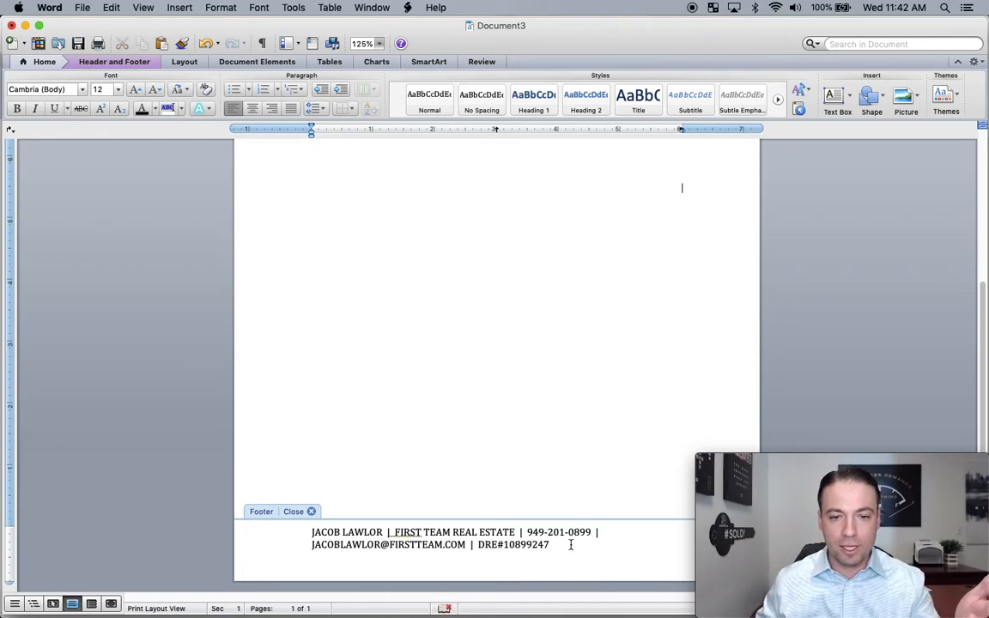
# - Set the footer contact text to font size 10
pyautogui.moveTo(568, 547); pyautogui.dragTo(311, 524)
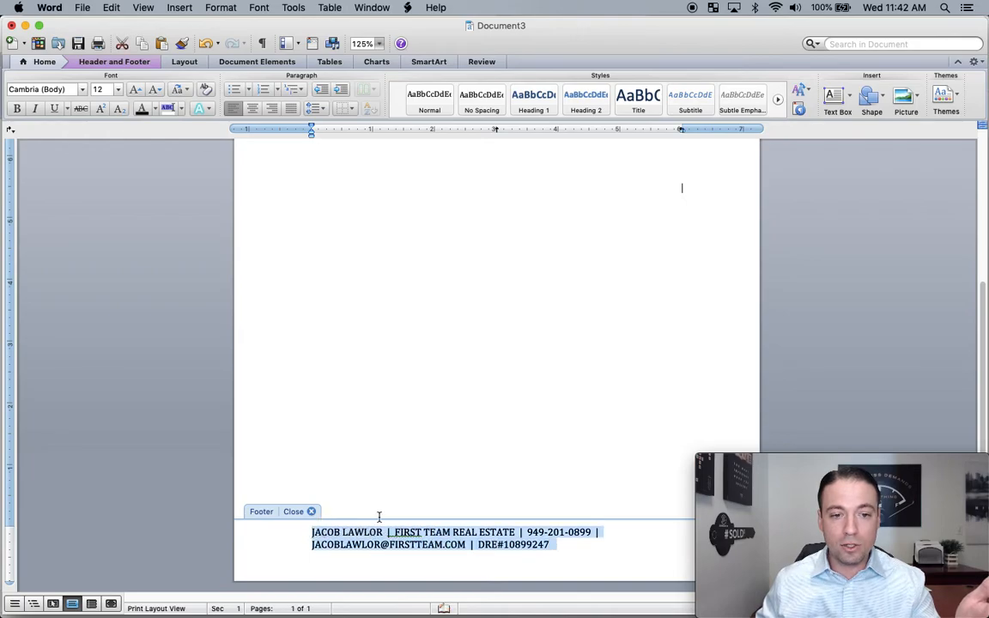
pyautogui.click(98, 90)
pyautogui.write('10')
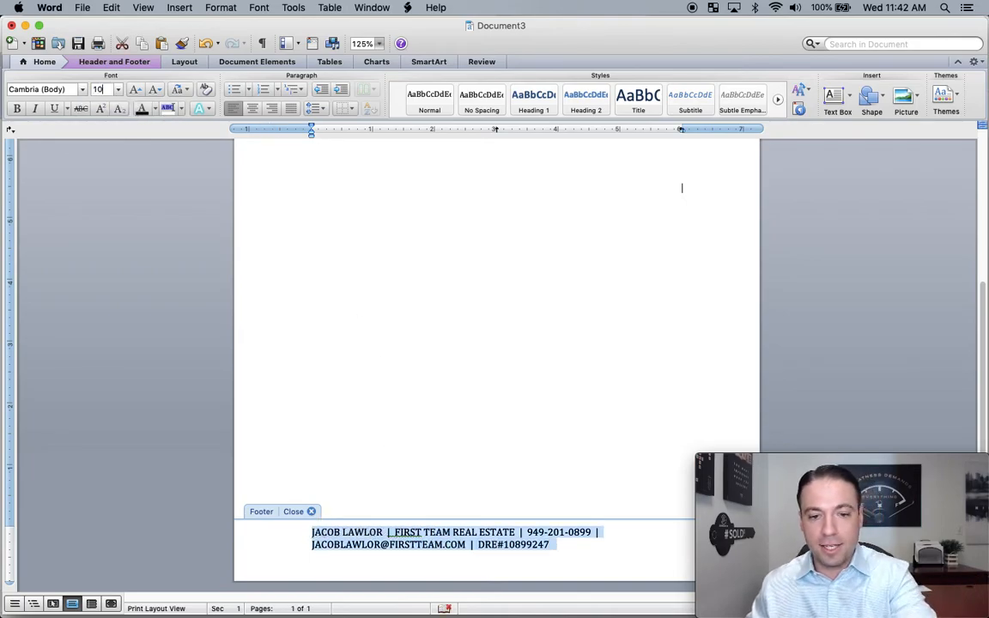
pyautogui.press('Return')
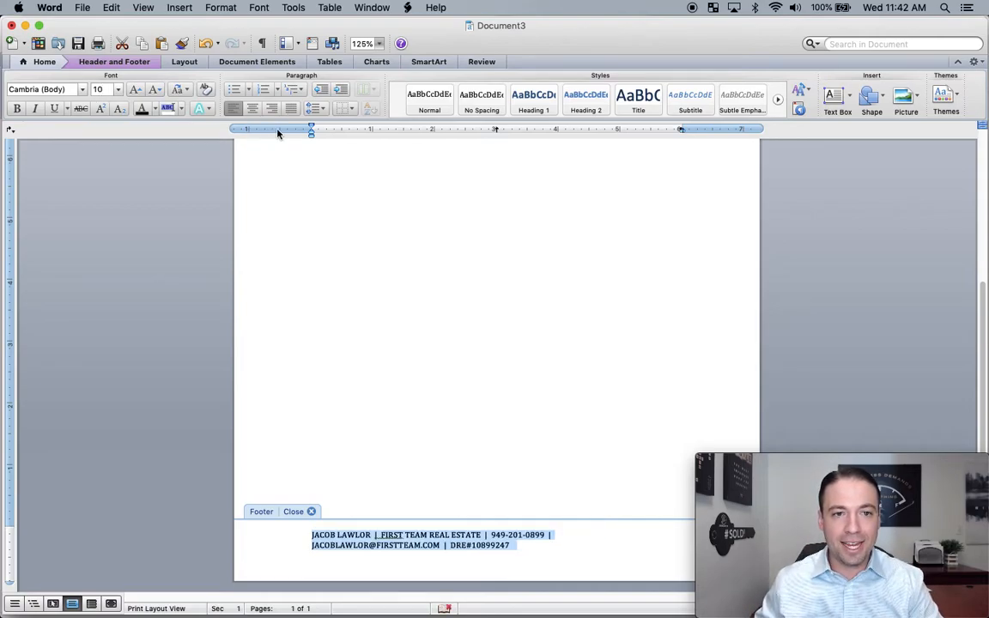
# - Narrow the left and right page margins to 0.7 inches
pyautogui.doubleClick(278, 132)
pyautogui.click(476, 199)
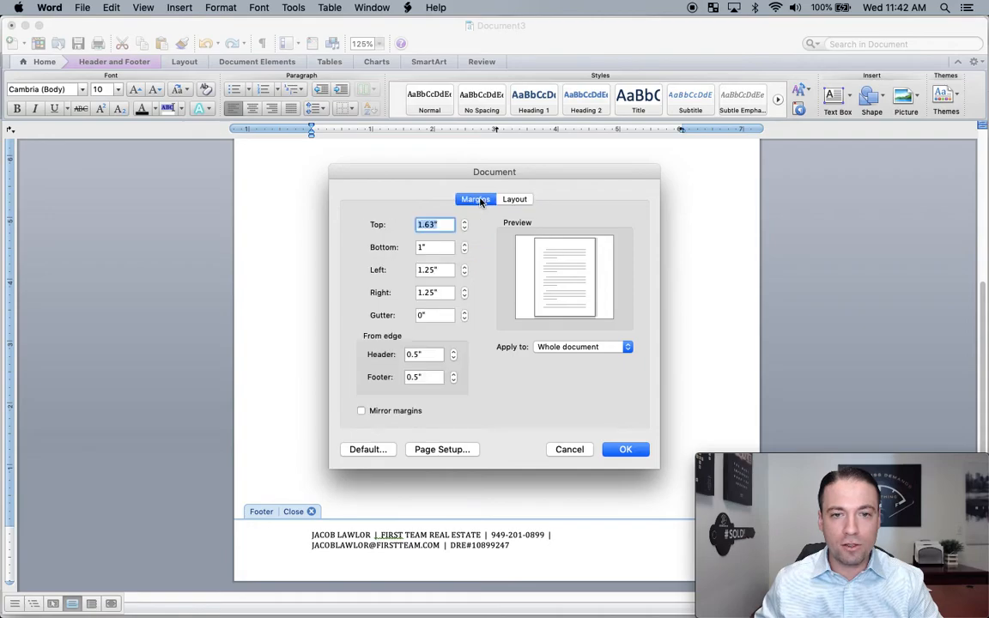
pyautogui.click(464, 273)
pyautogui.click(465, 273)
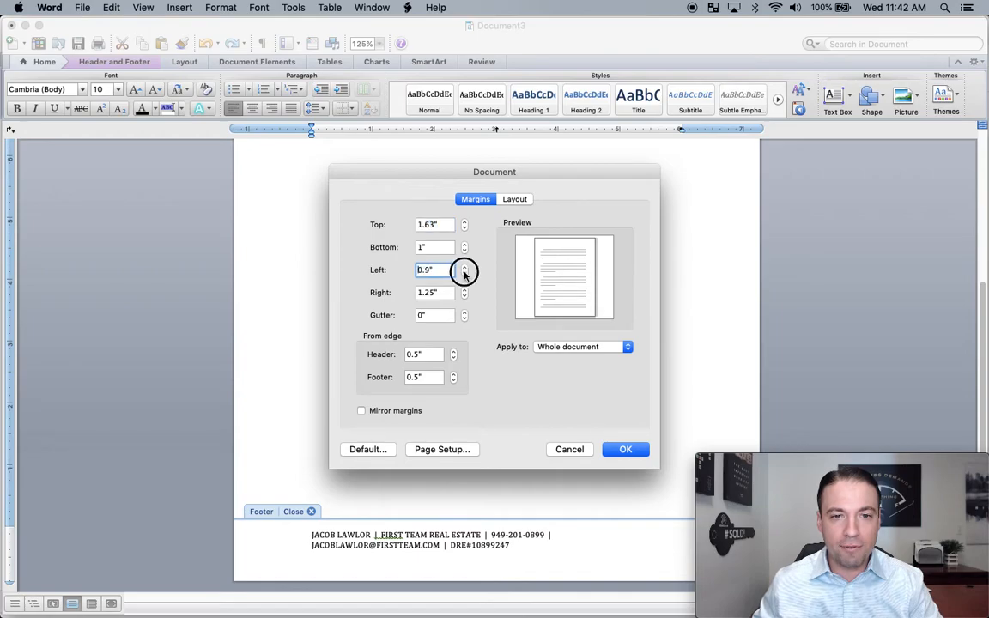
pyautogui.click(464, 273)
pyautogui.click(464, 273)
pyautogui.click(467, 297)
pyautogui.click(467, 297)
pyautogui.click(467, 297)
pyautogui.click(467, 297)
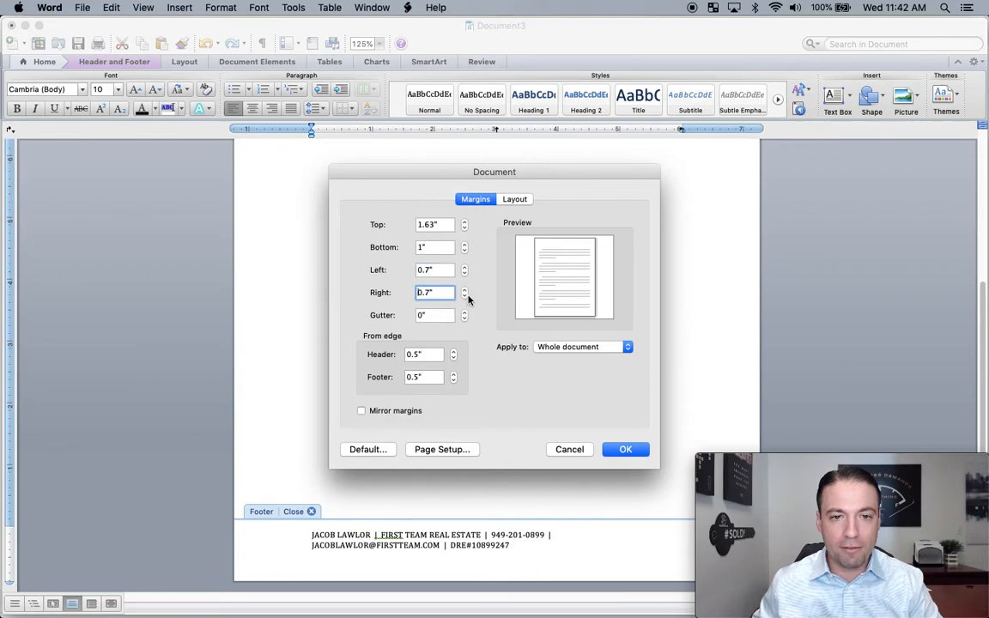
pyautogui.click(623, 450)
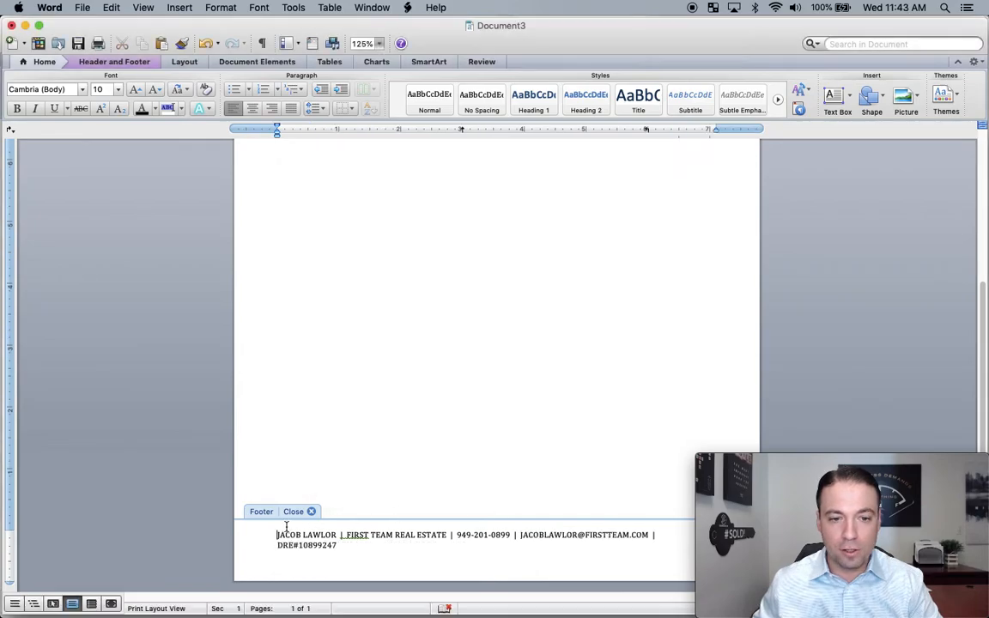
# - Resize the footer contact line to font size 9 so it fits on one line
pyautogui.moveTo(276, 536); pyautogui.dragTo(375, 561)
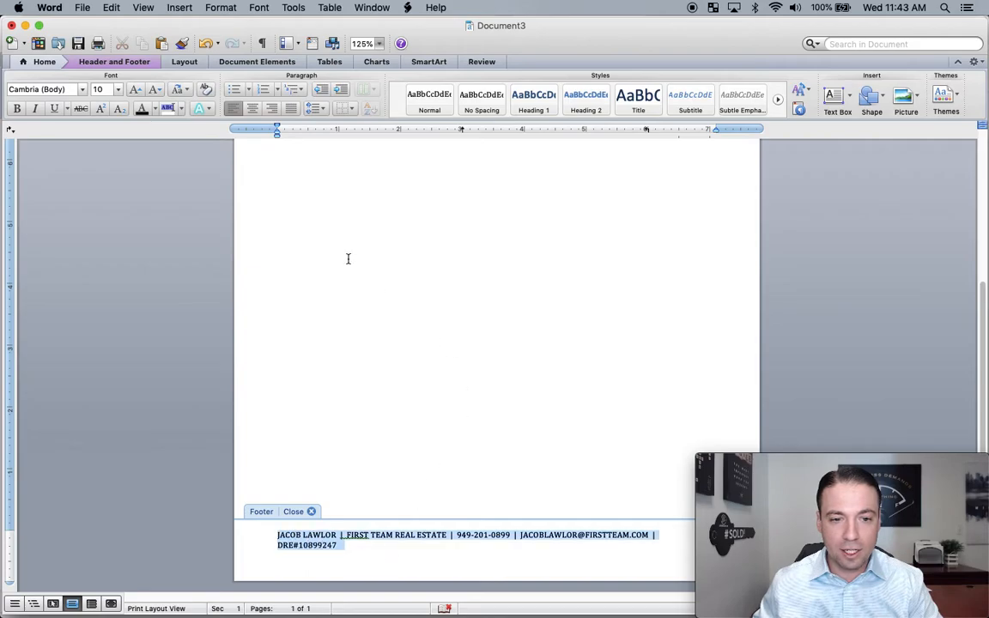
pyautogui.click(97, 90)
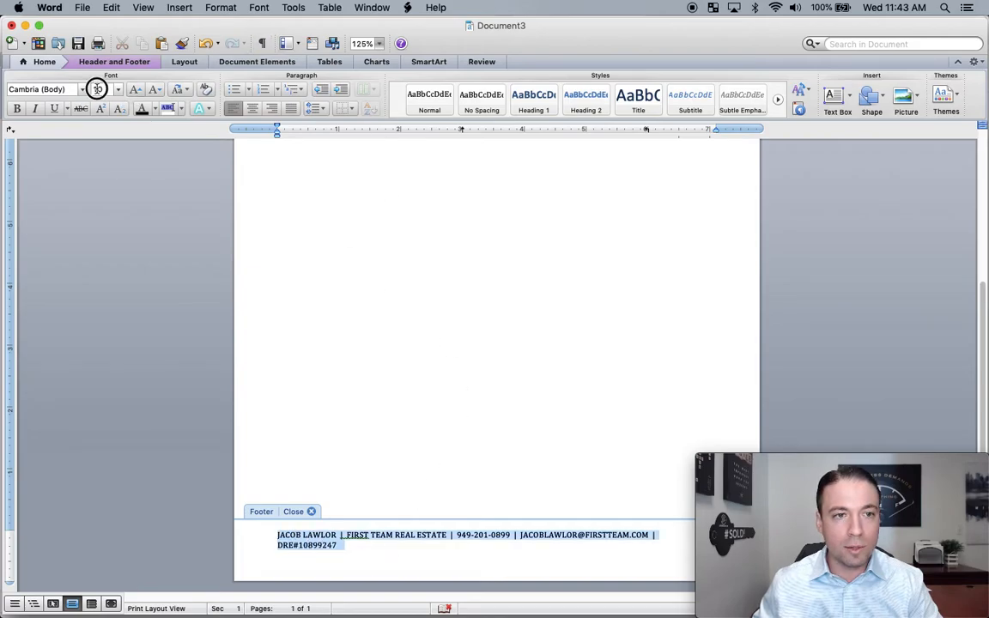
pyautogui.write('8')
pyautogui.press('Return')
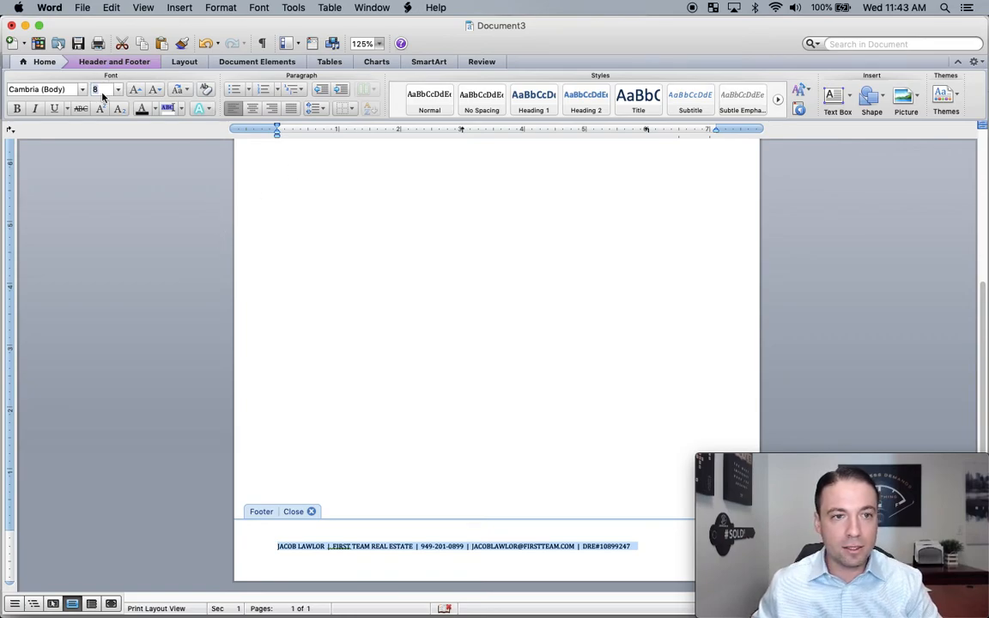
pyautogui.write('9')
pyautogui.press('Return')
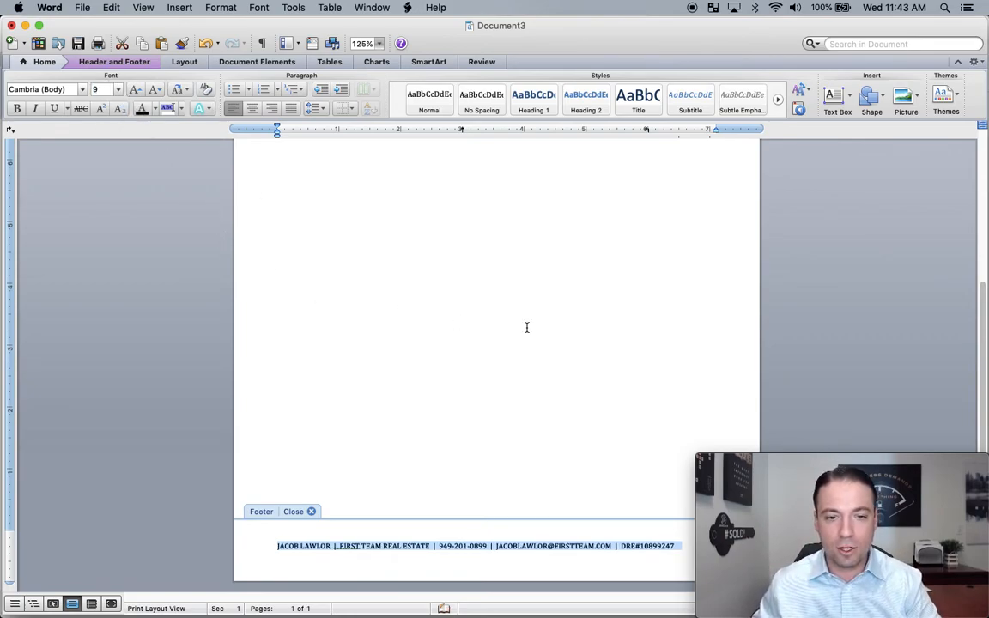
# - Center the footer contact line, then spread out all Word windows with App Exposé
pyautogui.click(253, 108)
pyautogui.click(558, 520)
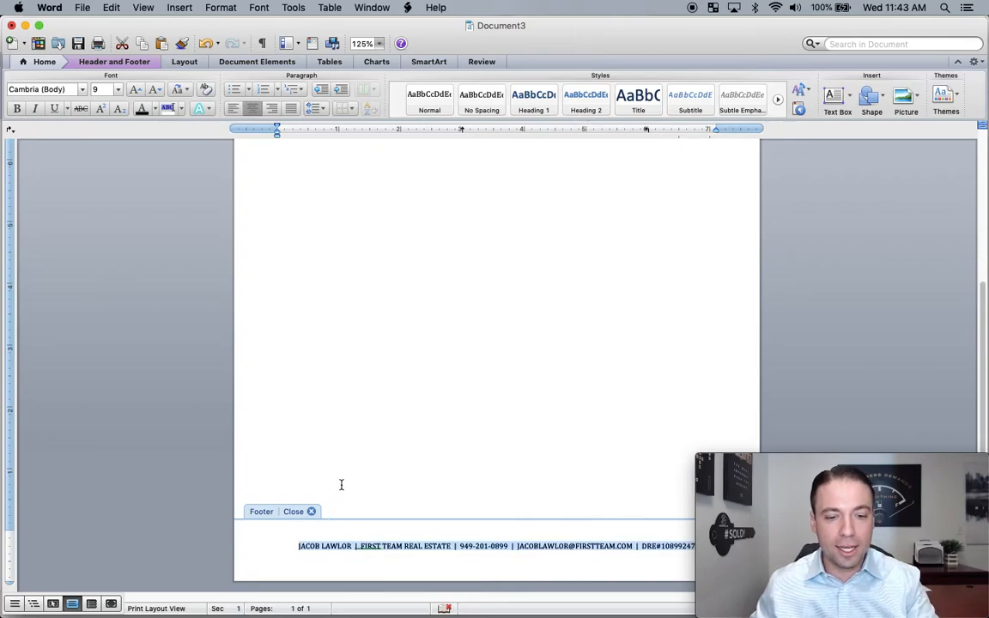
pyautogui.hotkey('ctrl', 'Down')
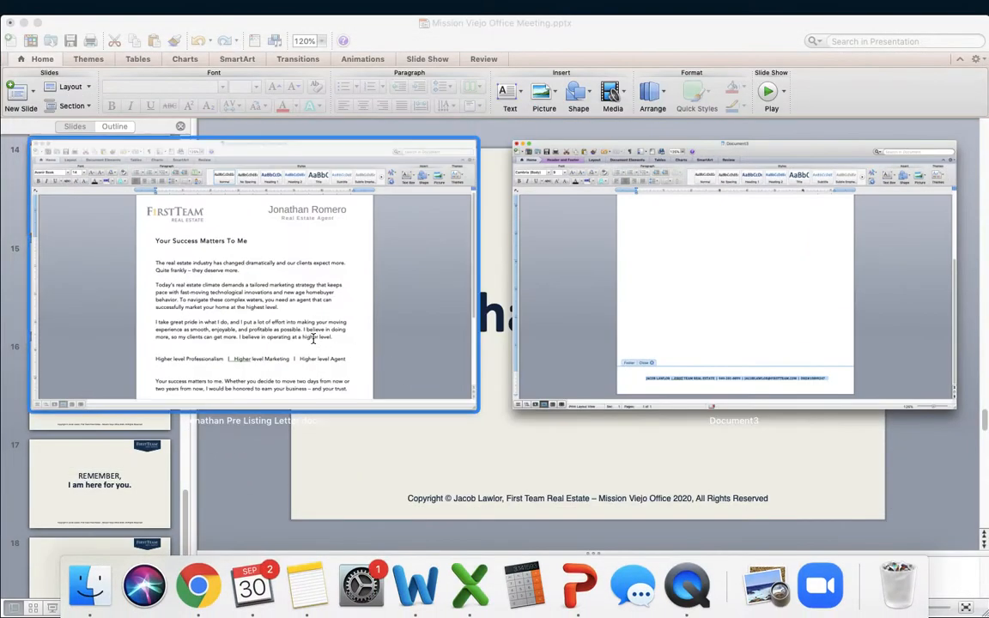
# - Check the sample letter's footer, then switch back to the Document3 letterhead
pyautogui.click(313, 337)
pyautogui.scroll(-5, 587, 411)
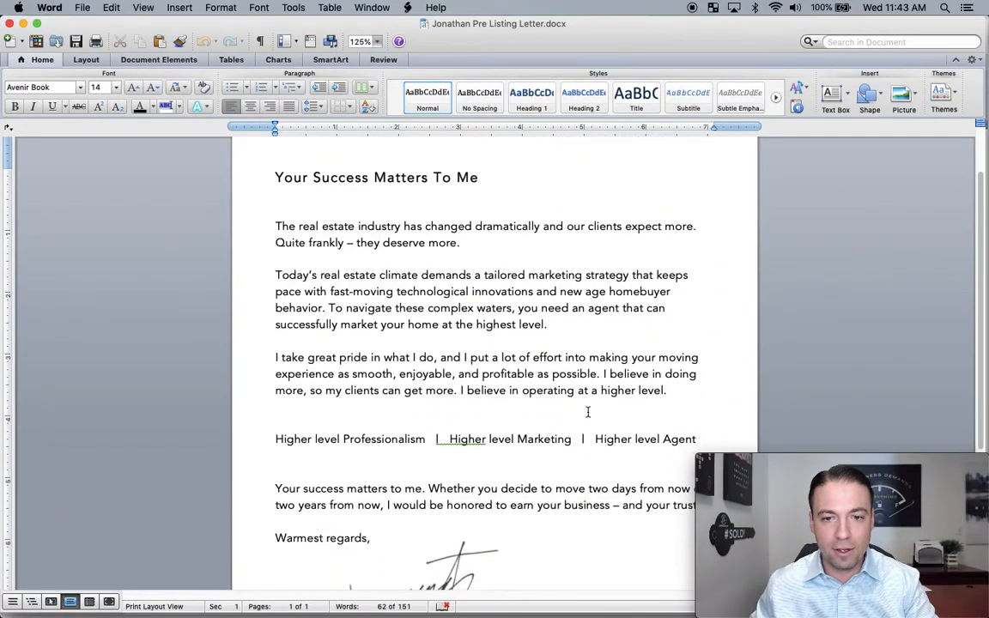
pyautogui.scroll(-1, 497, 529)
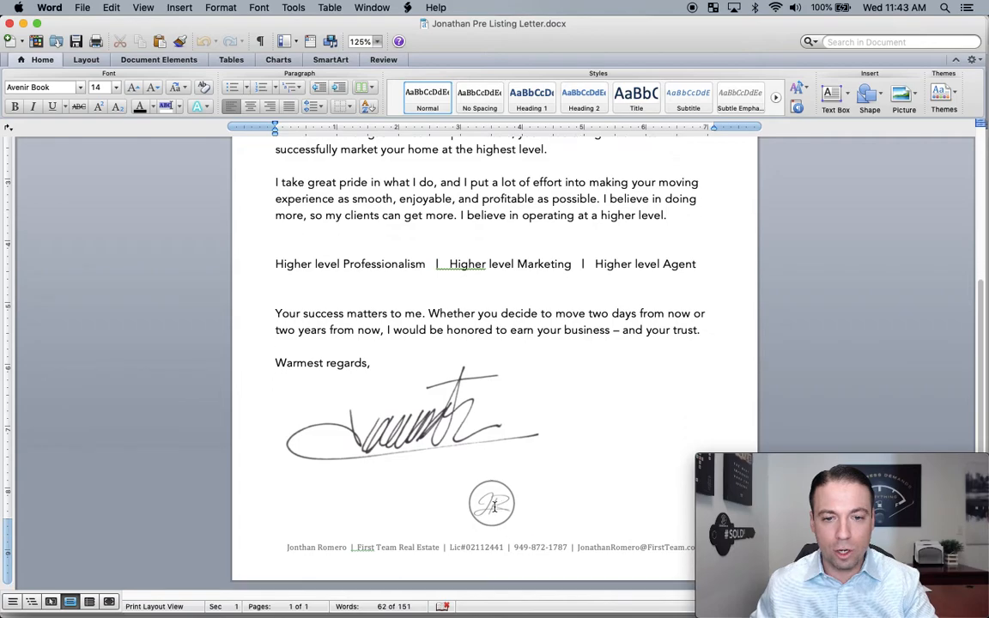
pyautogui.hotkey('ctrl', 'Down')
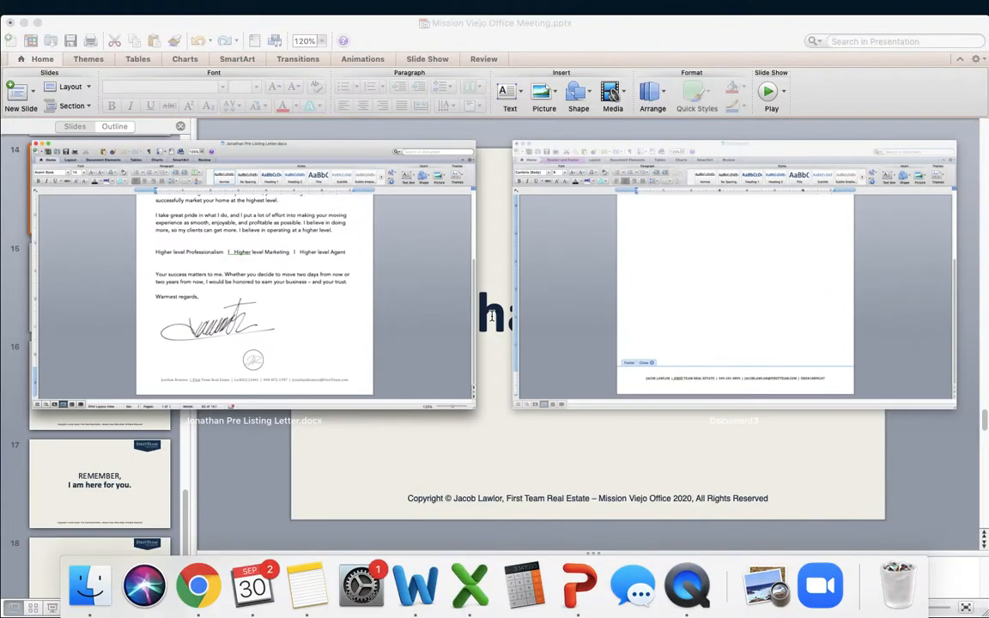
pyautogui.click(646, 225)
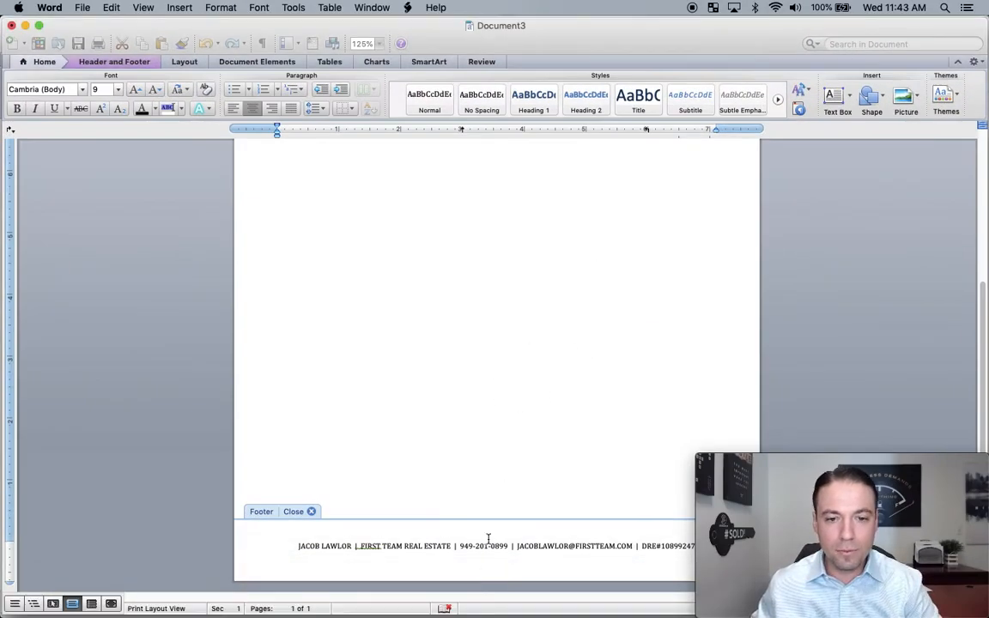
# - Insert a blank line above the footer contact line for the monogram
pyautogui.tripleClick(489, 536)
pyautogui.press('Left')
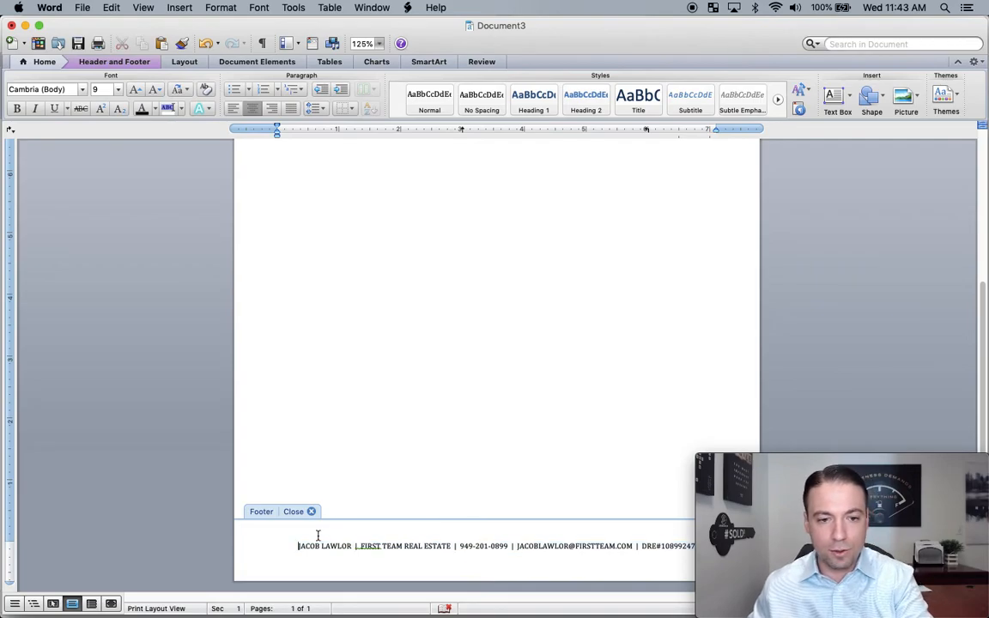
pyautogui.press('Return')
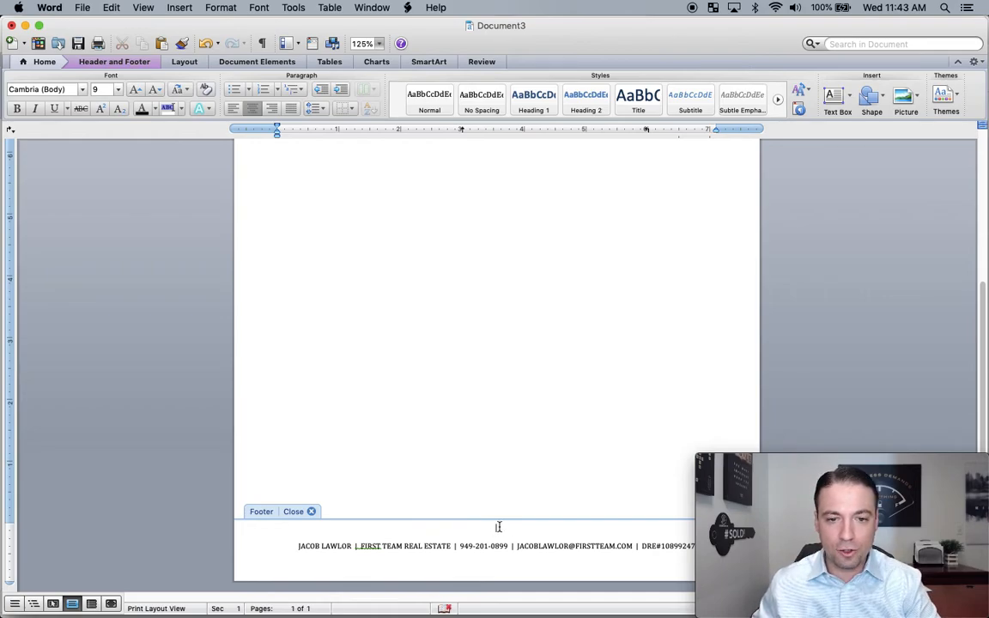
# - Insert the picture JL (7).png from the Downloads folder into the footer
pyautogui.click(220, 8)
pyautogui.moveTo(181, 10)
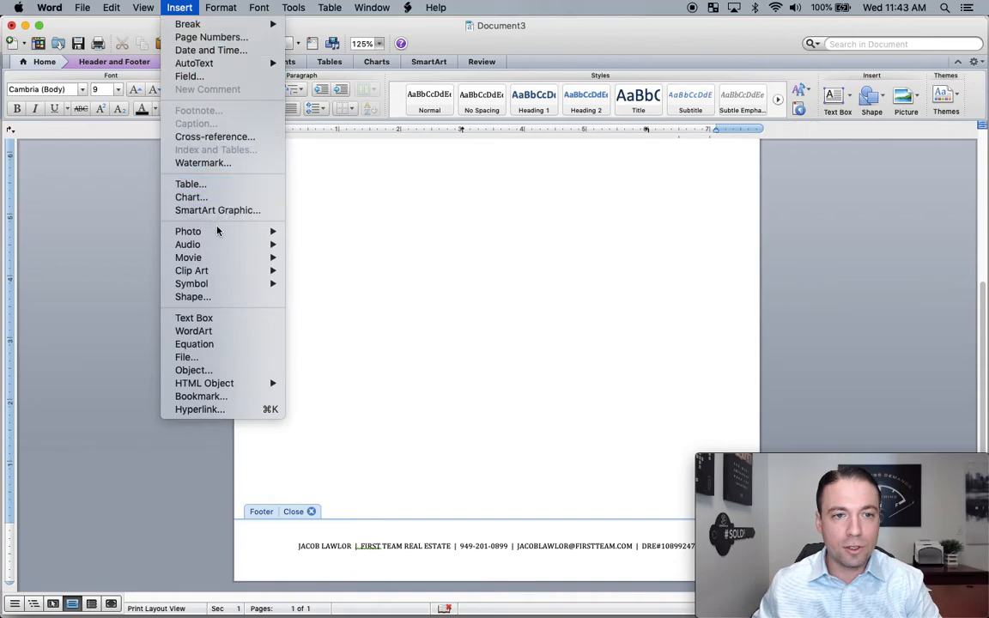
pyautogui.moveTo(220, 232)
pyautogui.click(318, 246)
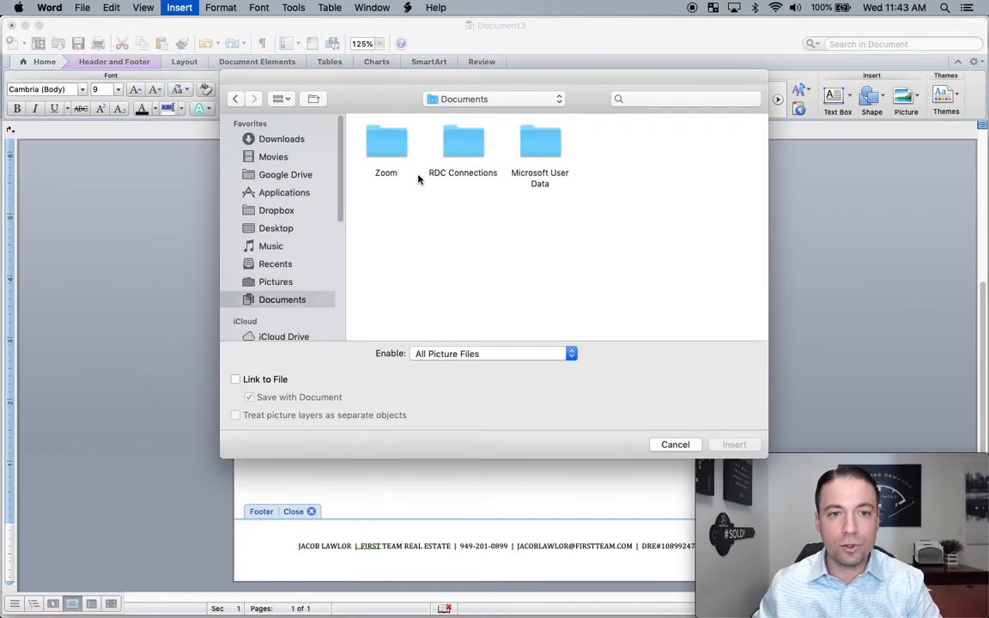
pyautogui.click(307, 139)
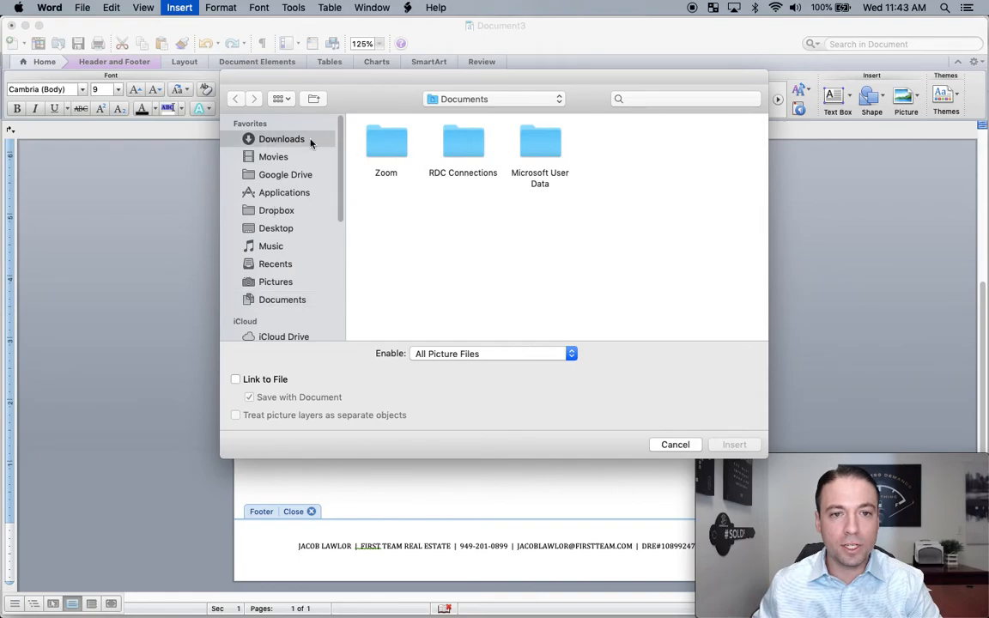
pyautogui.click(466, 150)
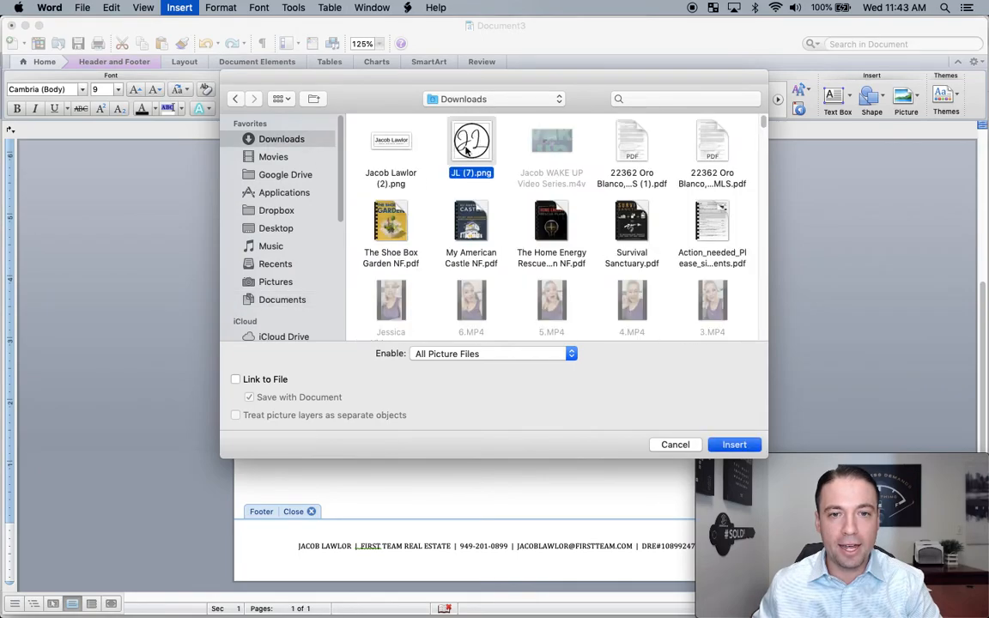
pyautogui.doubleClick(466, 150)
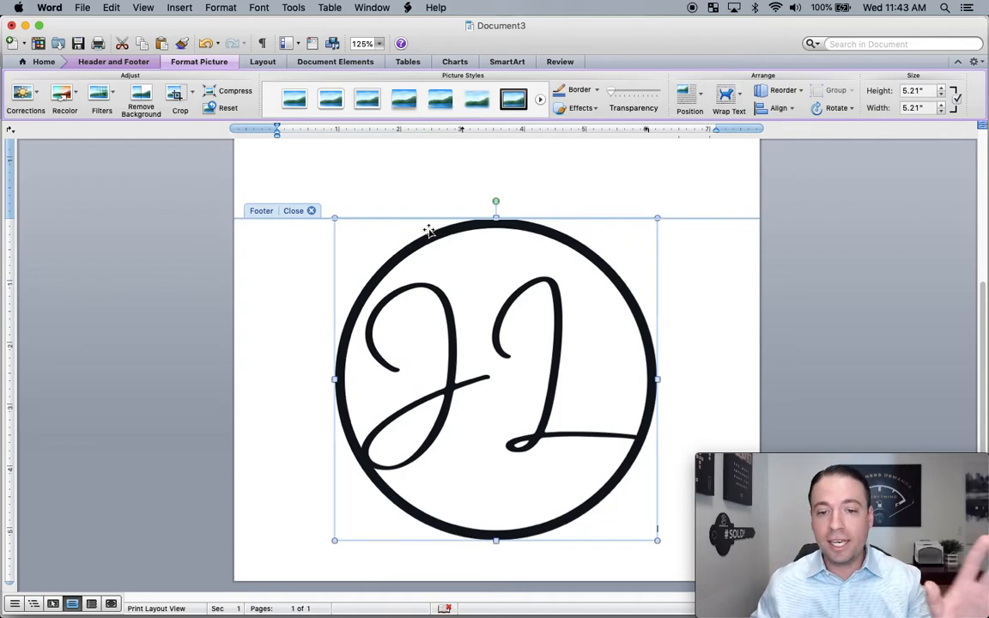
# - Set the monogram to In Front of Text, move it above the contact line and shrink it to 0.84"
pyautogui.click(728, 100)
pyautogui.click(752, 194)
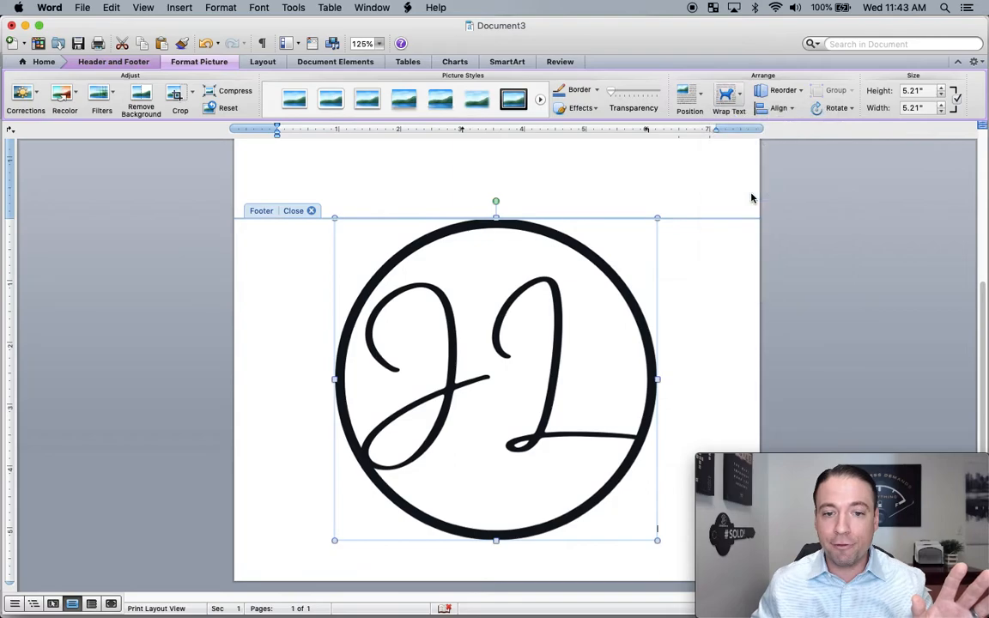
pyautogui.moveTo(486, 536); pyautogui.dragTo(500, 273)
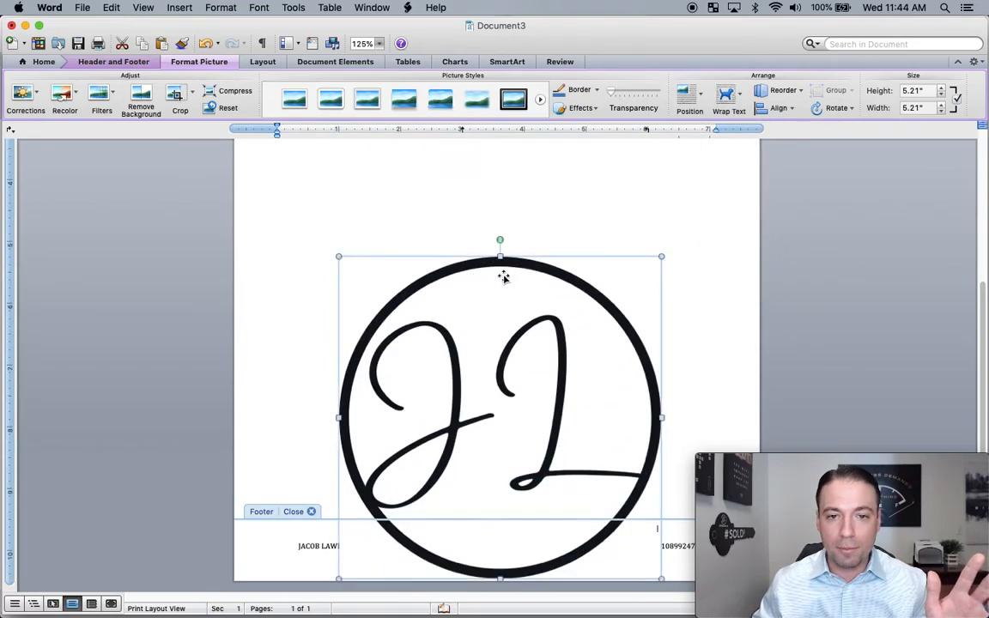
pyautogui.moveTo(659, 256); pyautogui.dragTo(511, 498)
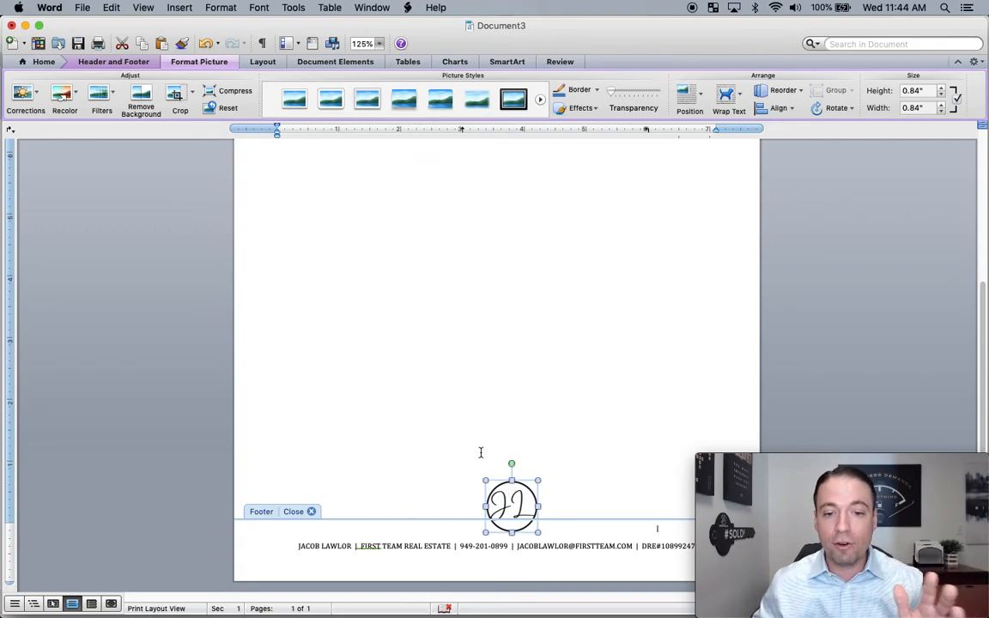
pyautogui.scroll(10, 481, 430)
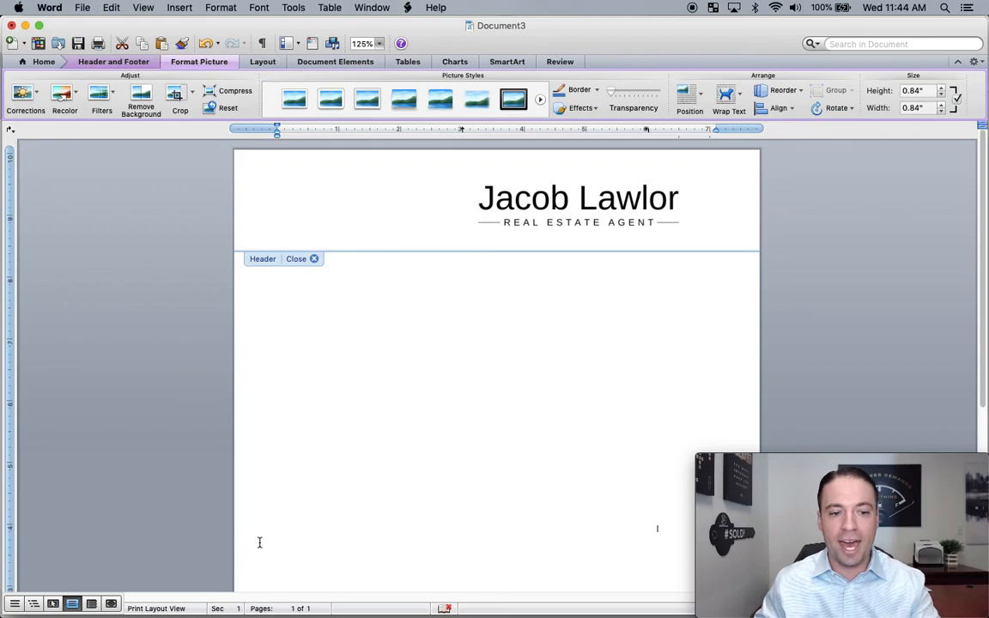
# - In the sample letter, add a new page after the signature to show the letterhead repeating
pyautogui.hotkey('ctrl', 'Down')
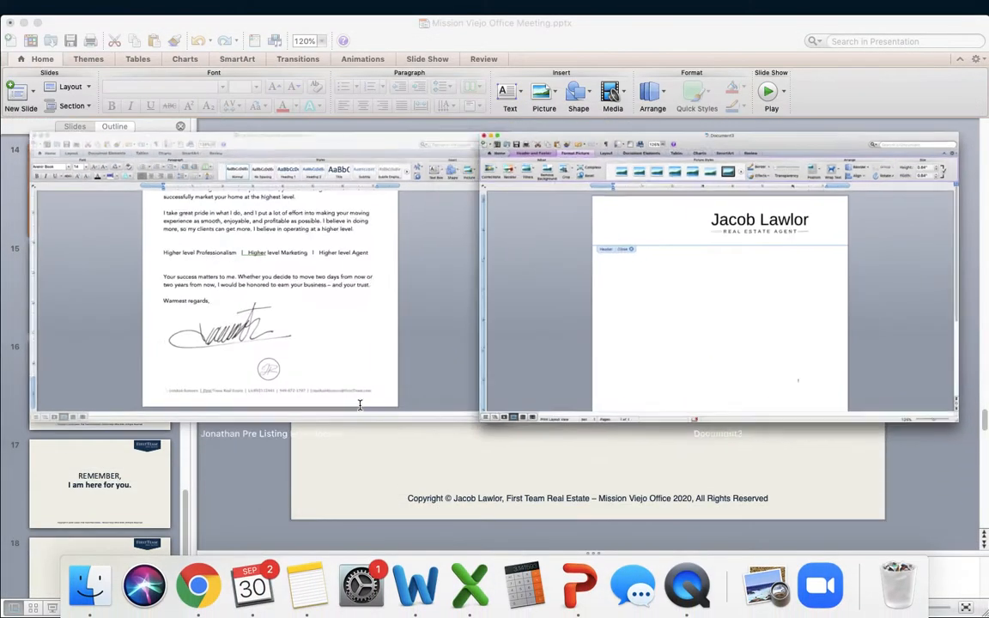
pyautogui.click(359, 406)
pyautogui.click(508, 385)
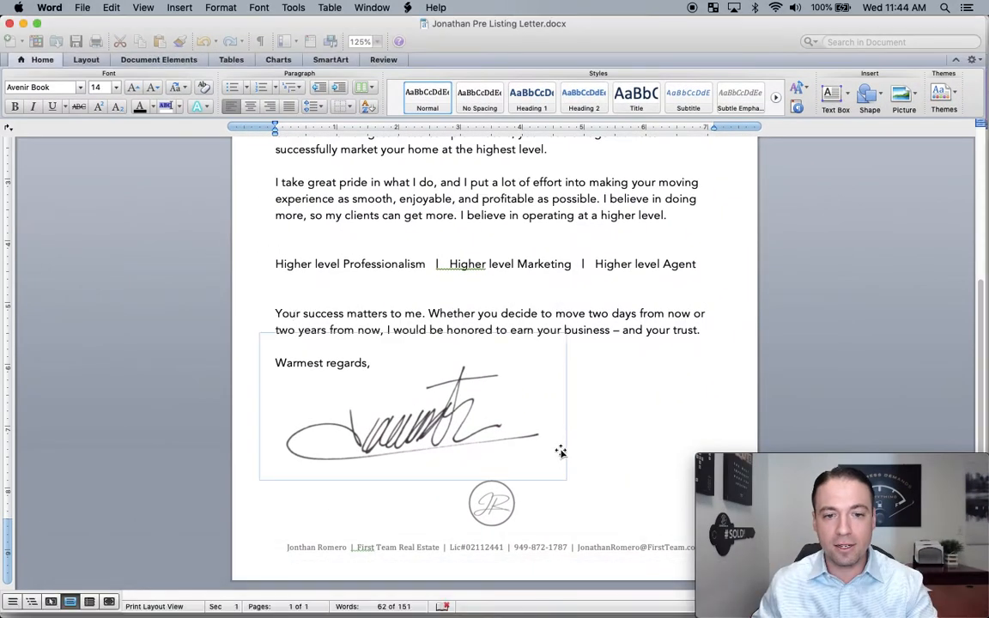
pyautogui.scroll(6, 404, 282)
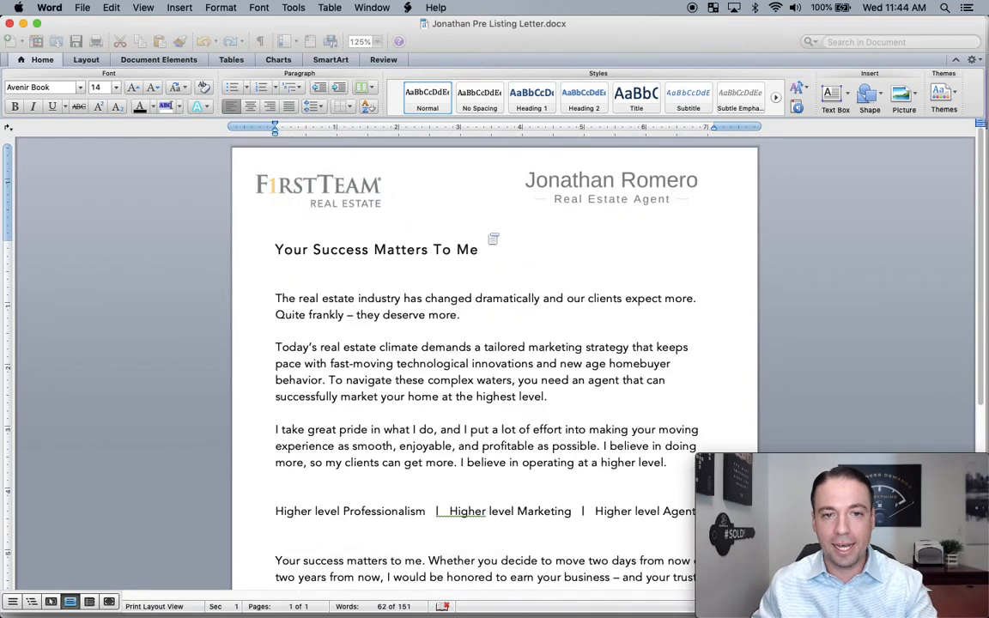
pyautogui.scroll(-5, 497, 239)
pyautogui.click(614, 372)
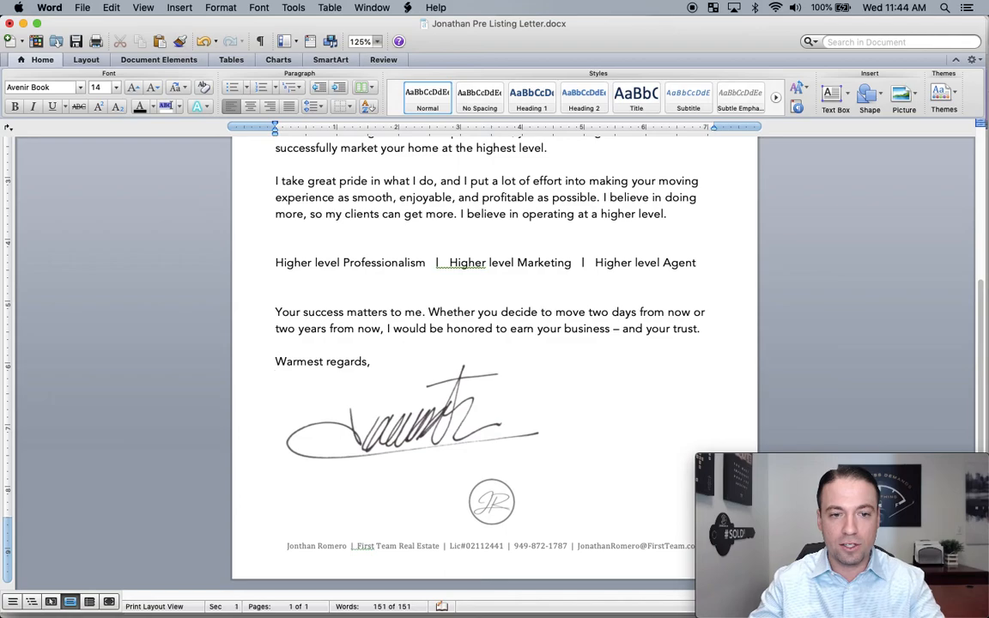
pyautogui.press('Return')
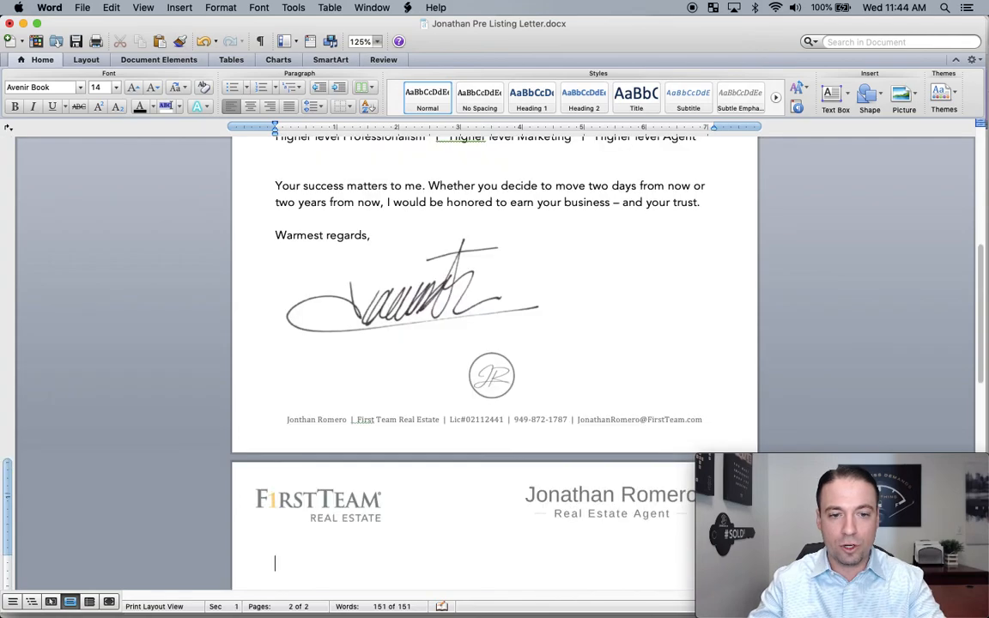
pyautogui.scroll(-6, 620, 193)
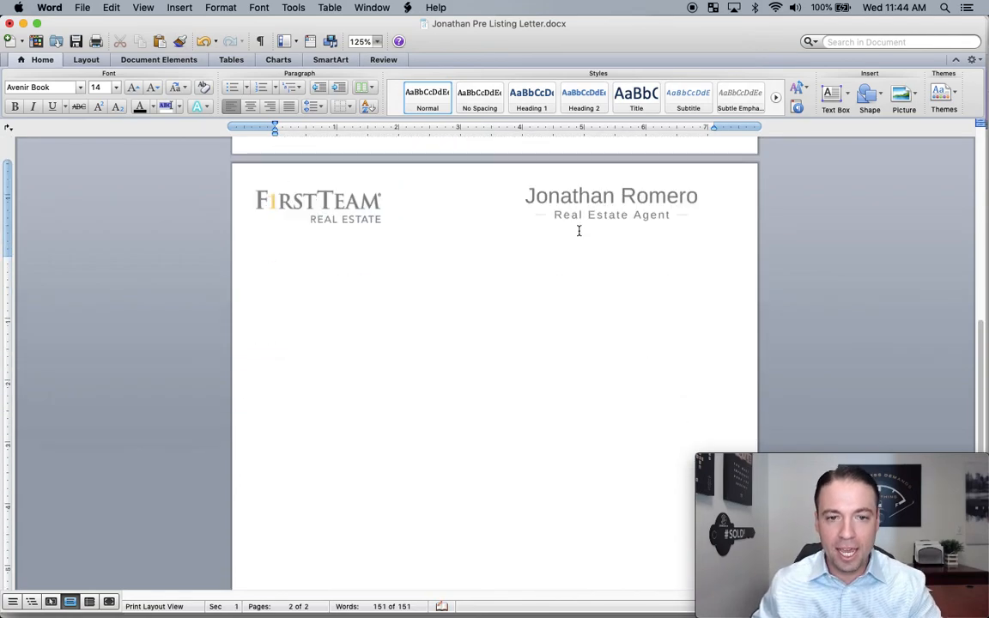
pyautogui.scroll(-6, 472, 240)
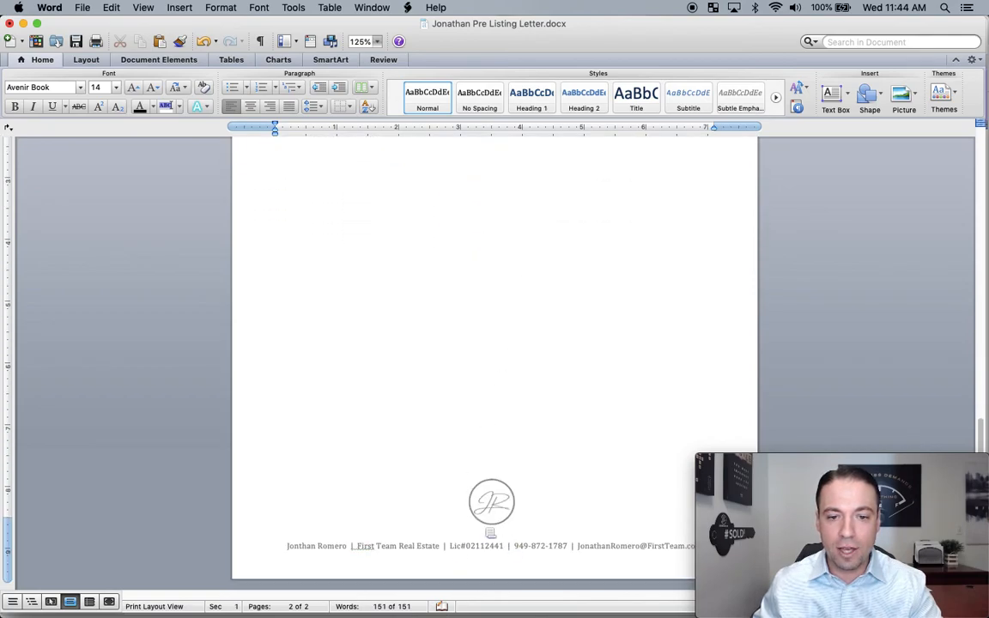
pyautogui.scroll(-8, 515, 484)
pyautogui.scroll(1, 514, 486)
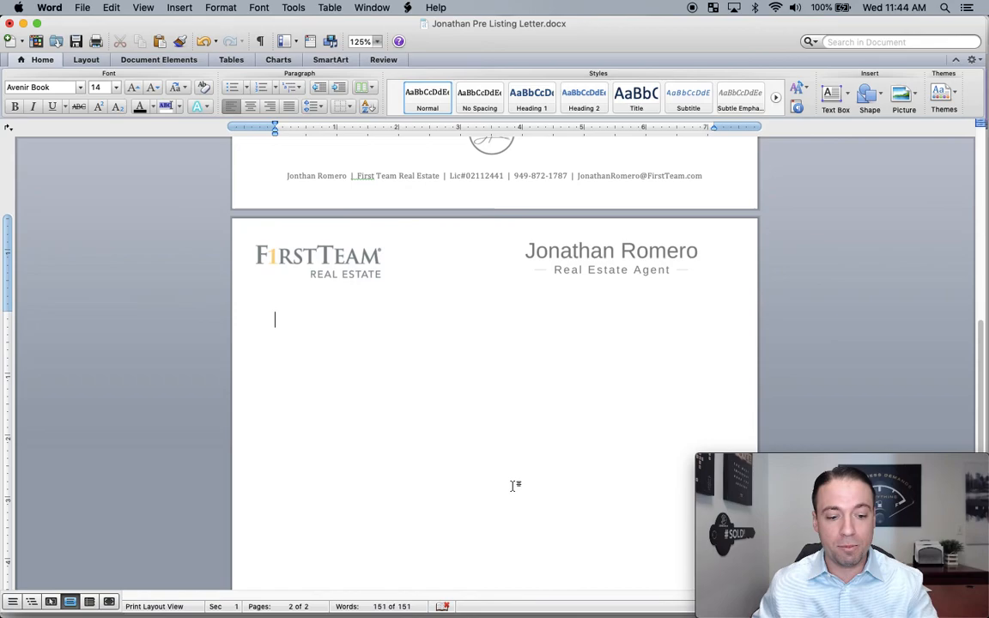
# - Back in Document3, check the picture's Wrap Text setting and close header editing
pyautogui.hotkey('ctrl', 'Down')
pyautogui.click(600, 372)
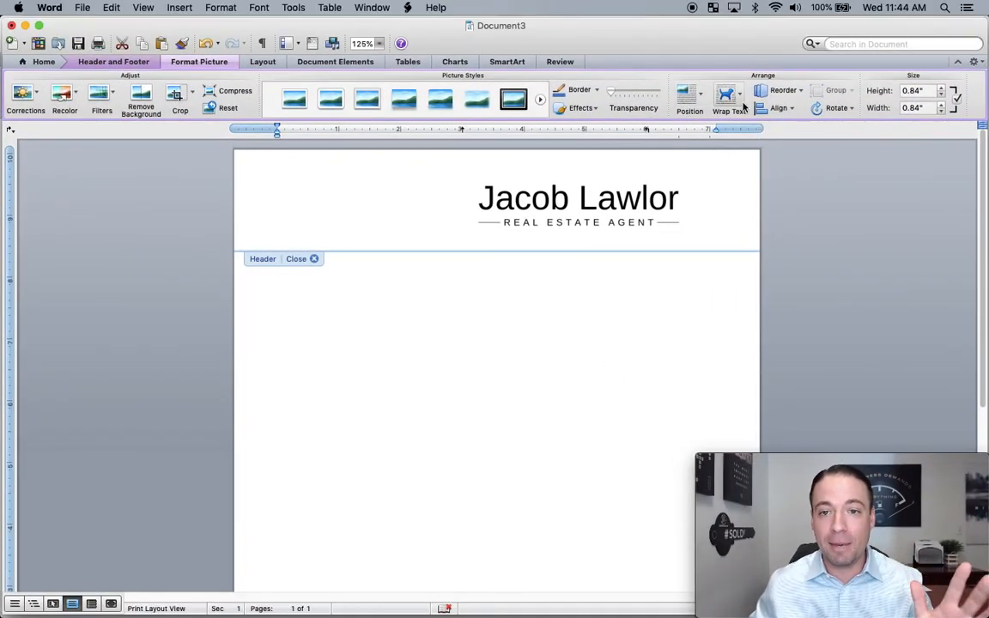
pyautogui.click(739, 102)
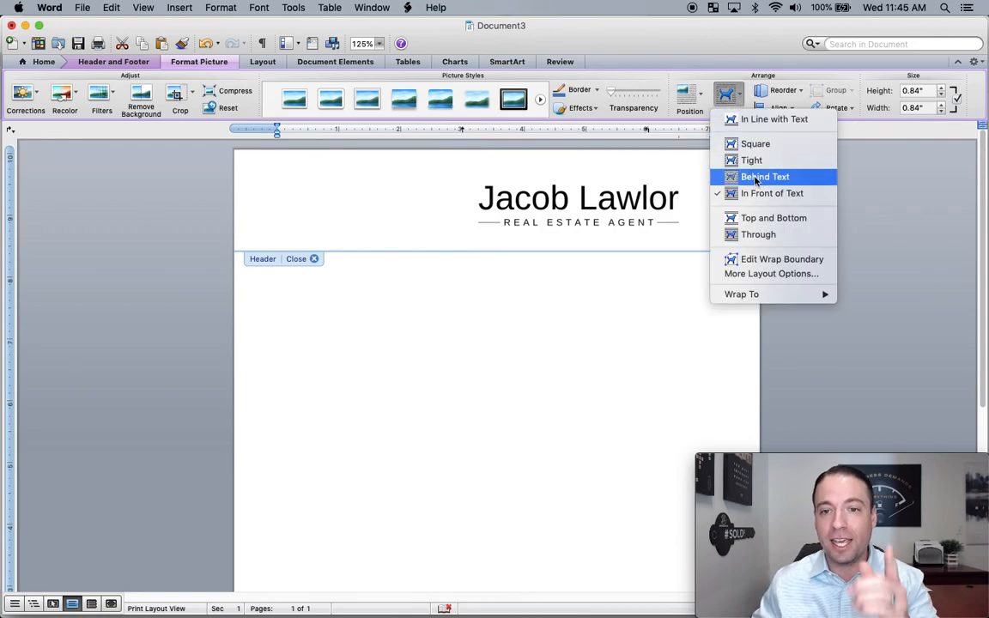
pyautogui.doubleClick(498, 307)
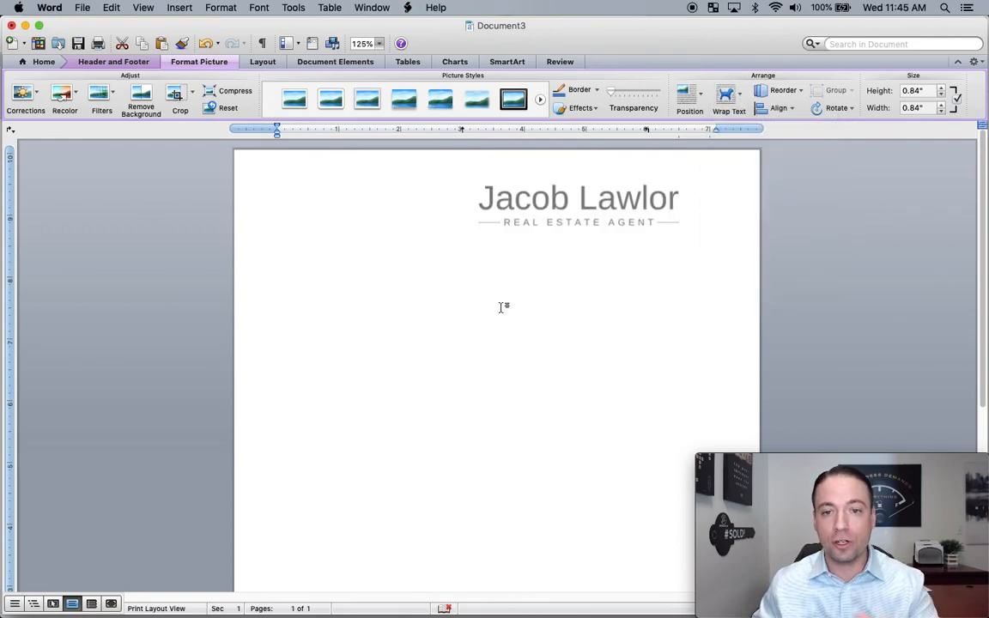